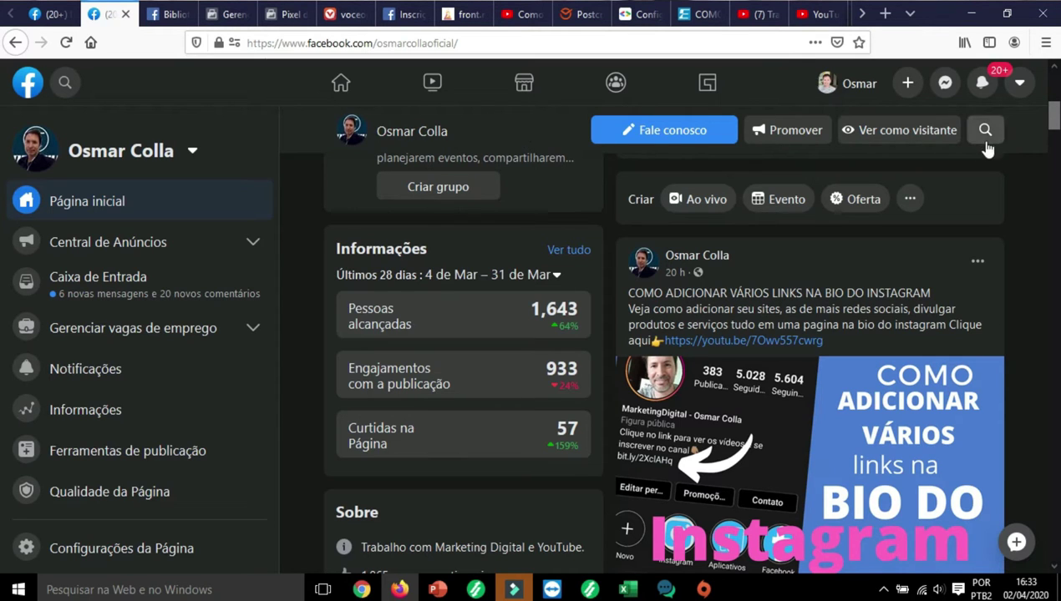
# Switch the page from the new design to classic Facebook
pyautogui.click(1020, 84)
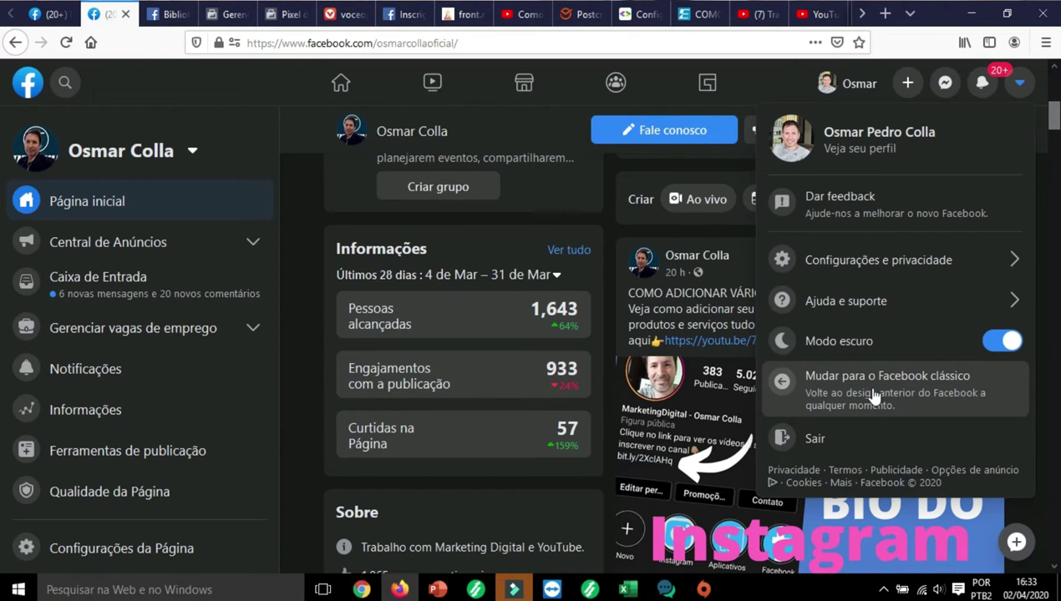
pyautogui.click(869, 388)
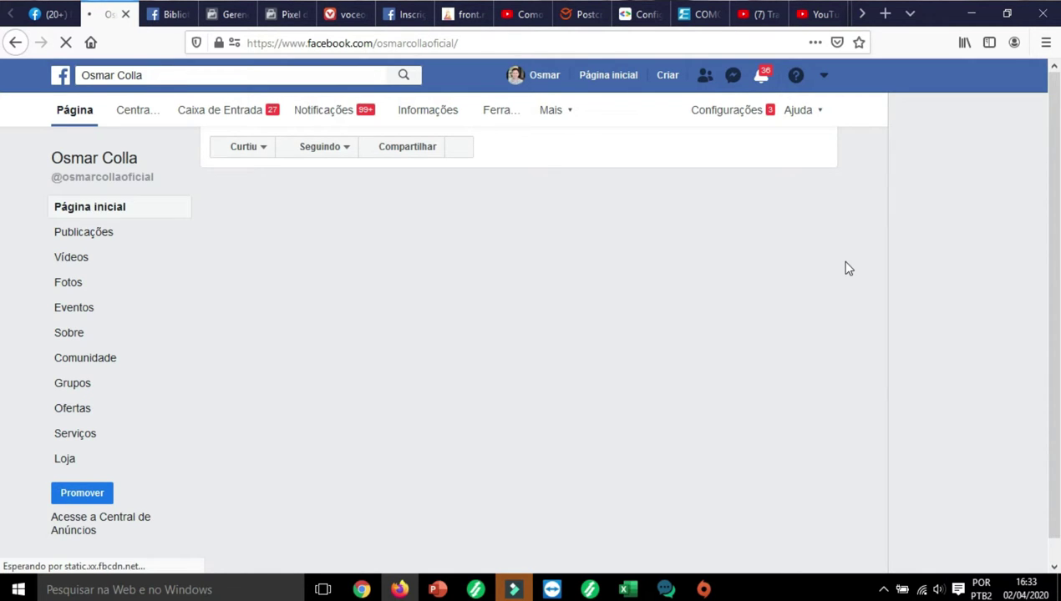
pyautogui.click(514, 590)
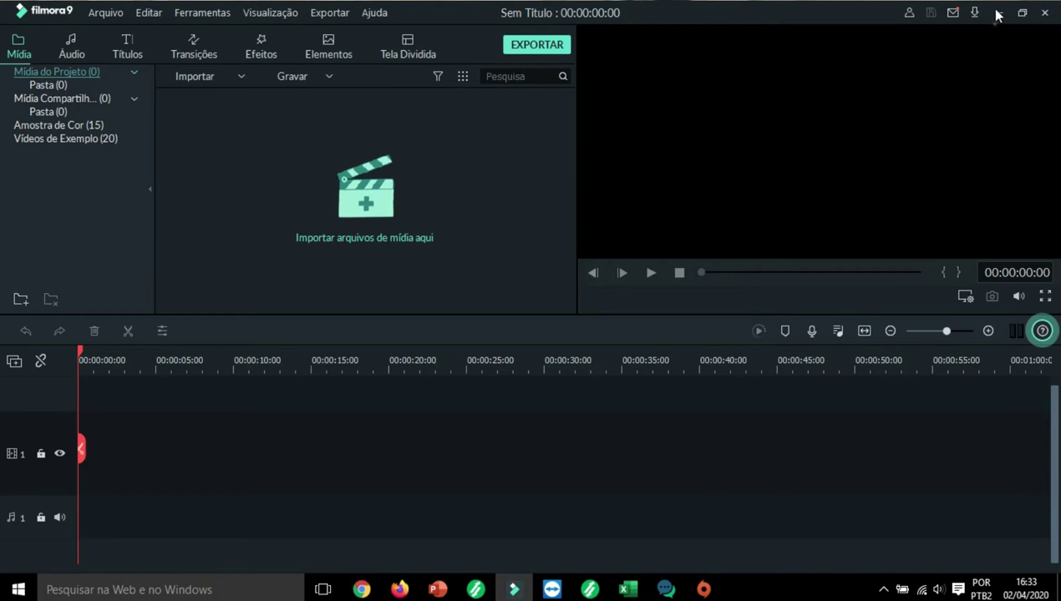
pyautogui.click(999, 13)
pyautogui.click(882, 590)
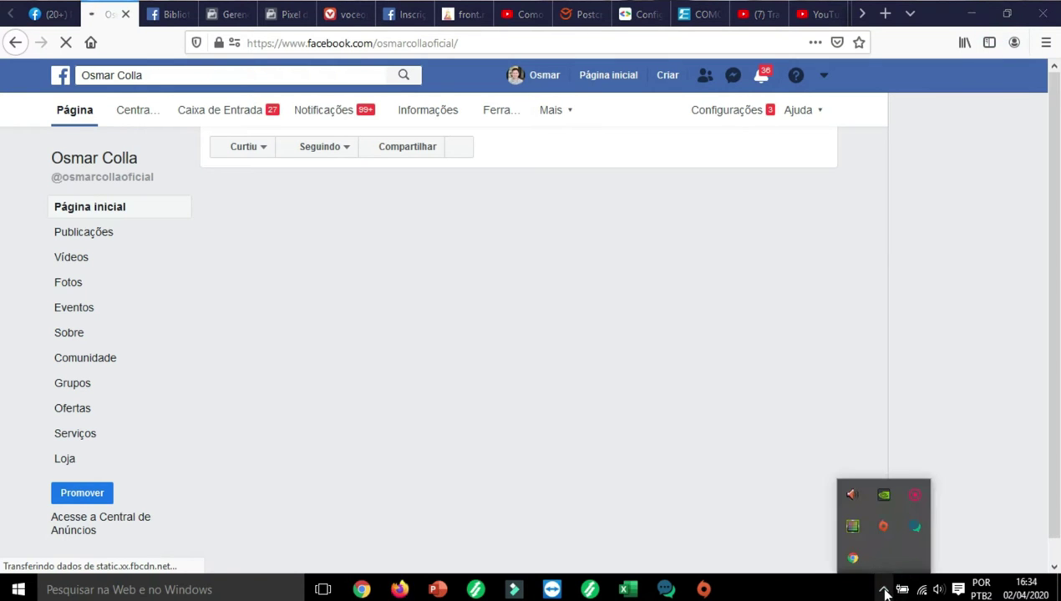
pyautogui.click(915, 497)
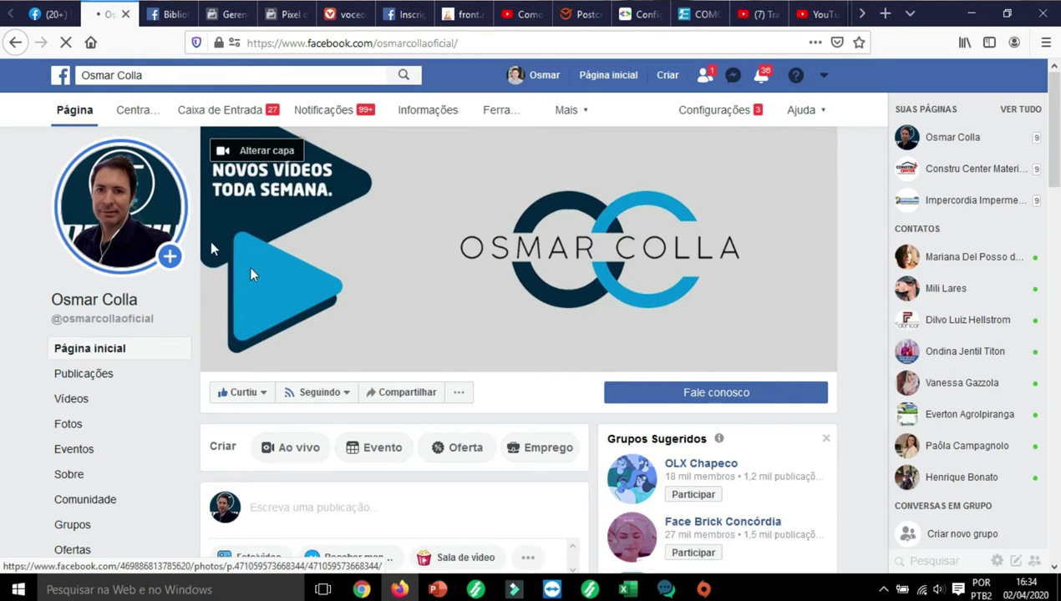
# Open the settings of the Loja tab in the page's Modelos e guias configuration
pyautogui.scroll(-2, 528, 216)
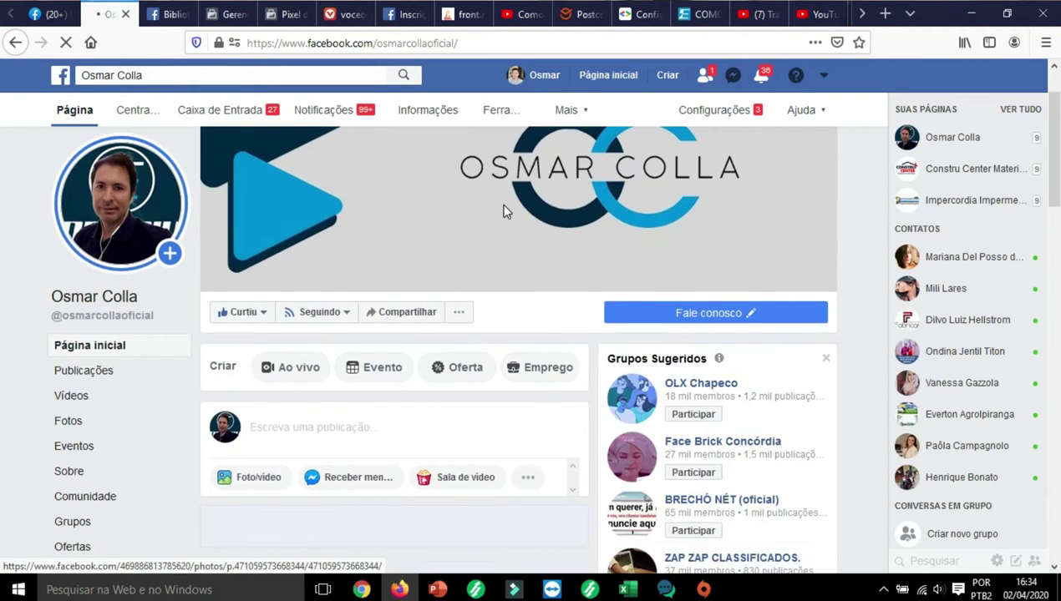
pyautogui.scroll(-1, 142, 342)
pyautogui.scroll(-3, 142, 347)
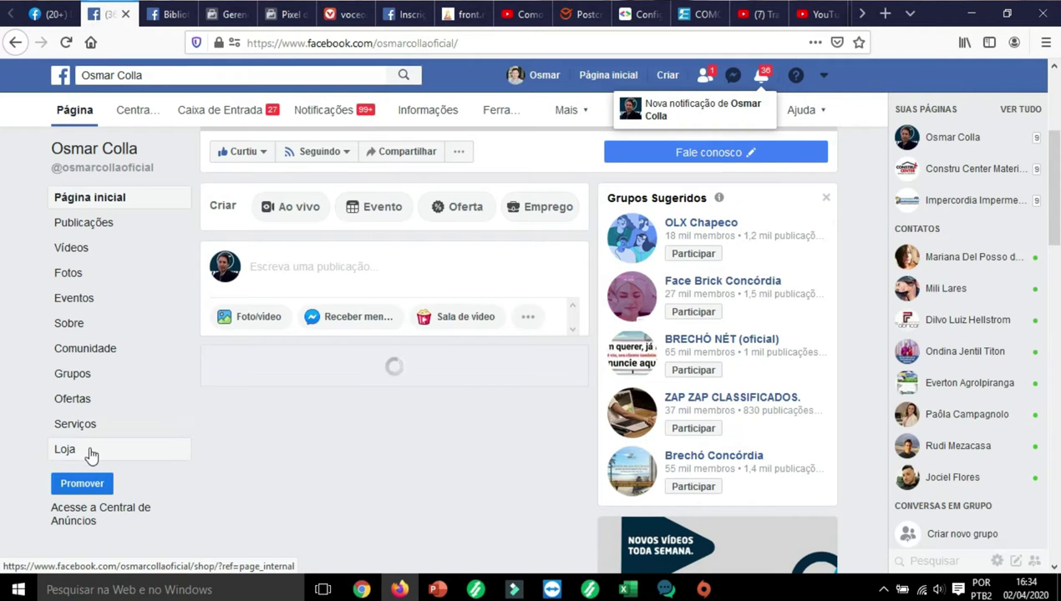
pyautogui.click(639, 159)
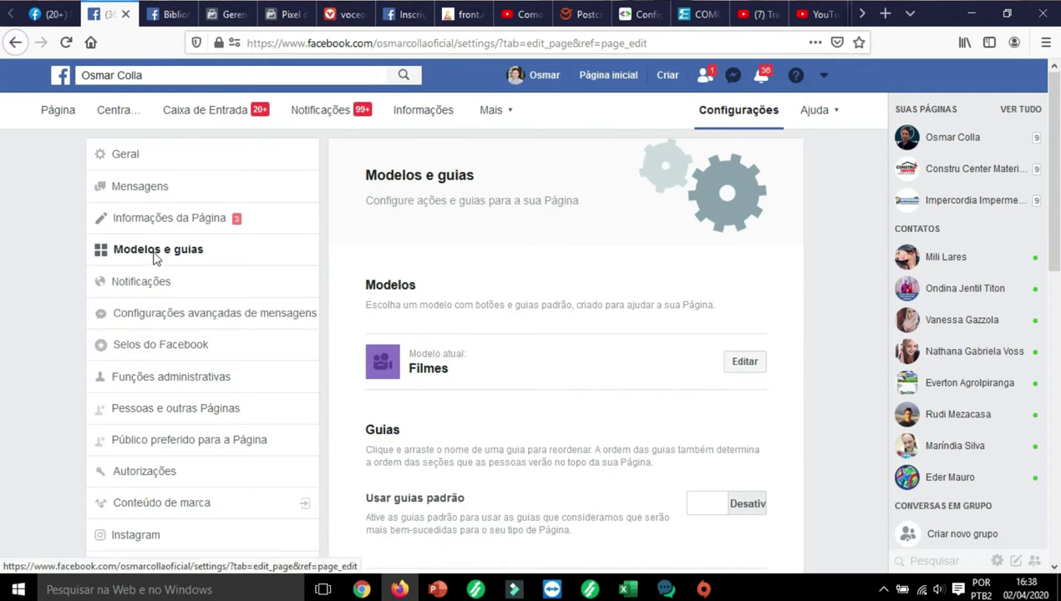
pyautogui.scroll(-6, 660, 236)
pyautogui.scroll(-3, 635, 242)
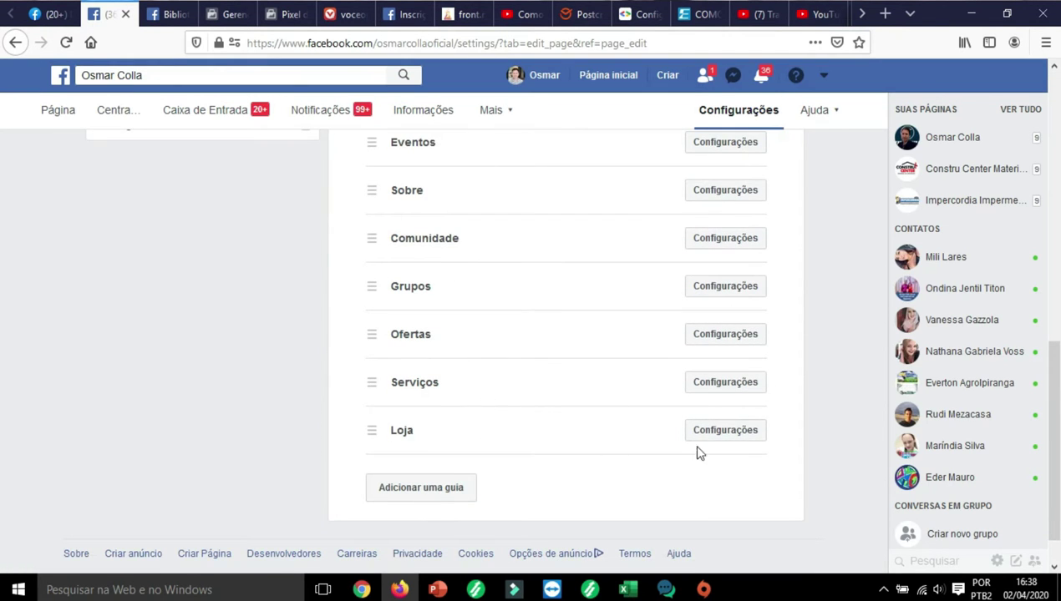
pyautogui.click(730, 433)
pyautogui.scroll(-2, 641, 355)
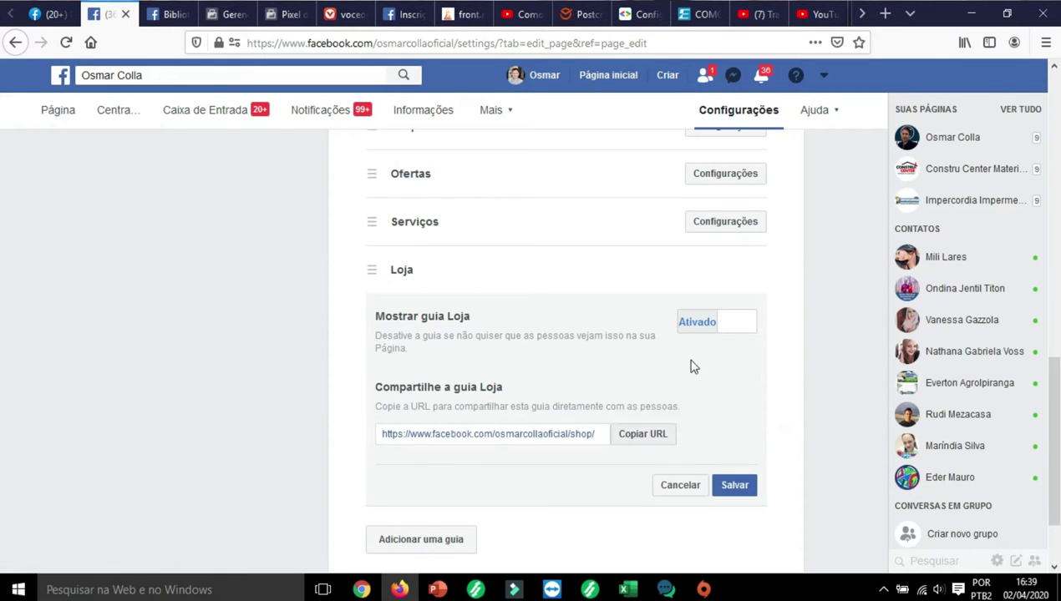
# Copy the sharing URL of the Loja tab
pyautogui.click(626, 443)
pyautogui.click(644, 426)
pyautogui.scroll(10, 608, 344)
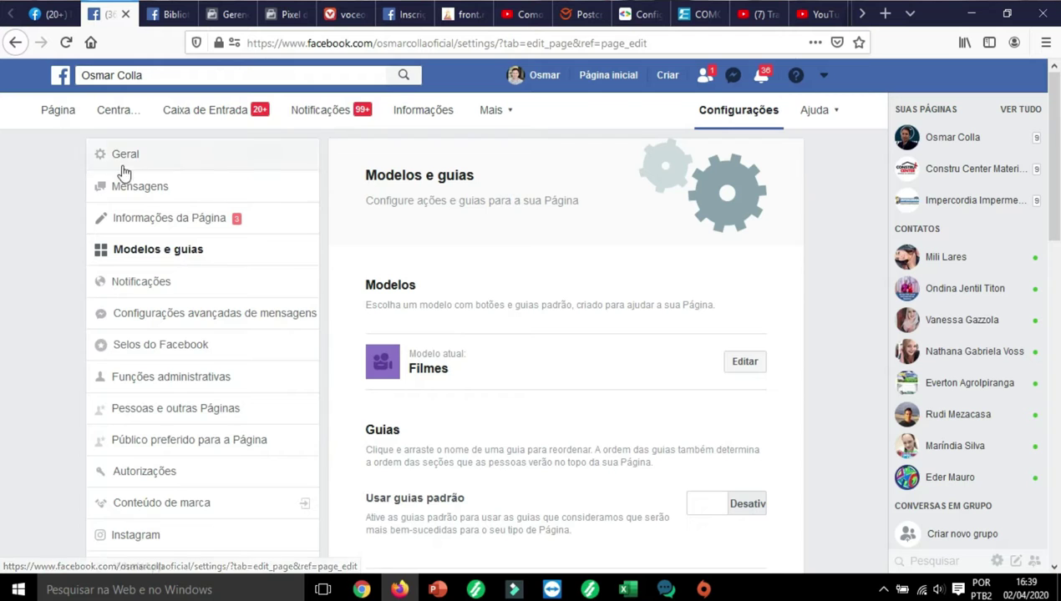
# Return to the page's home view and dismiss the ZapMax notification
pyautogui.click(56, 112)
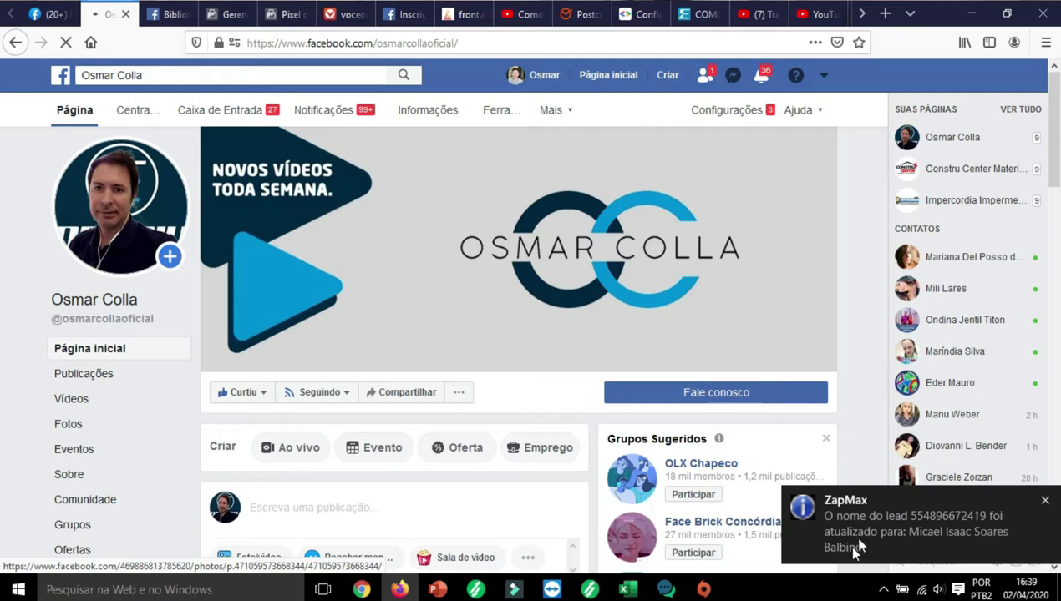
pyautogui.click(1040, 502)
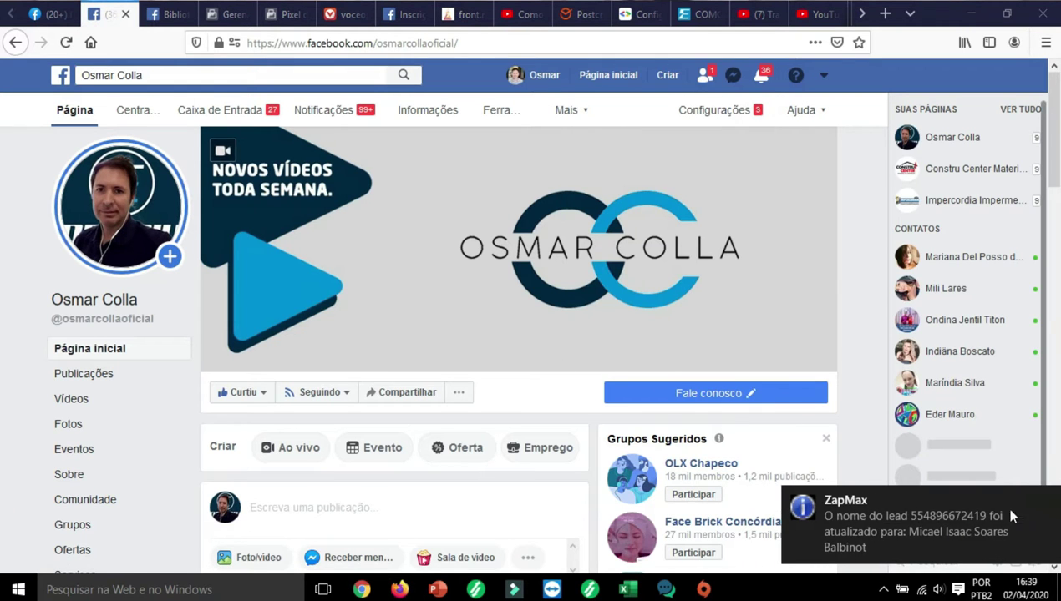
pyautogui.click(1044, 499)
pyautogui.scroll(-3, 155, 318)
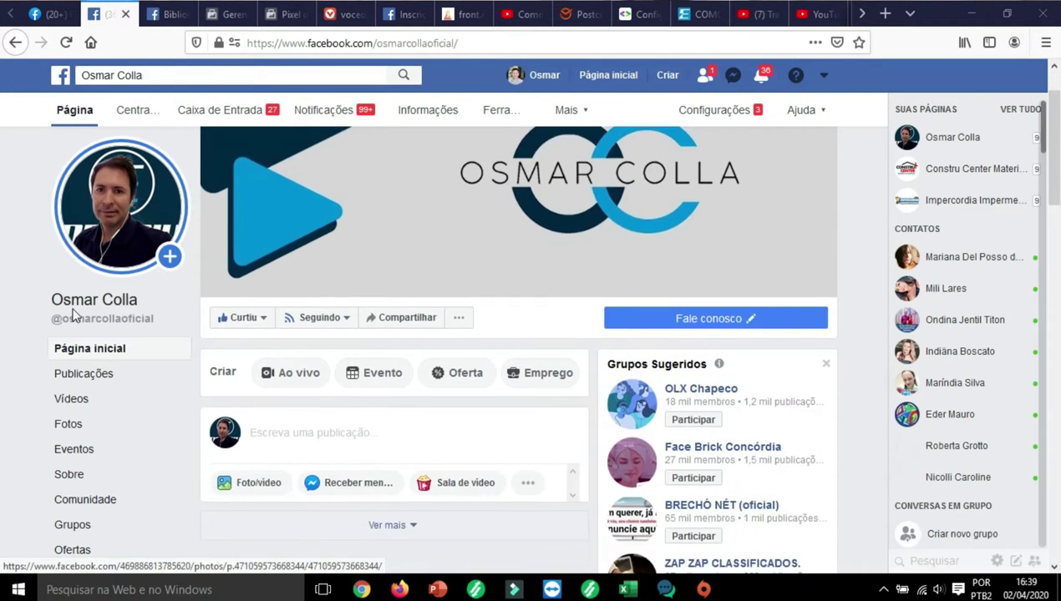
pyautogui.scroll(-1, 154, 316)
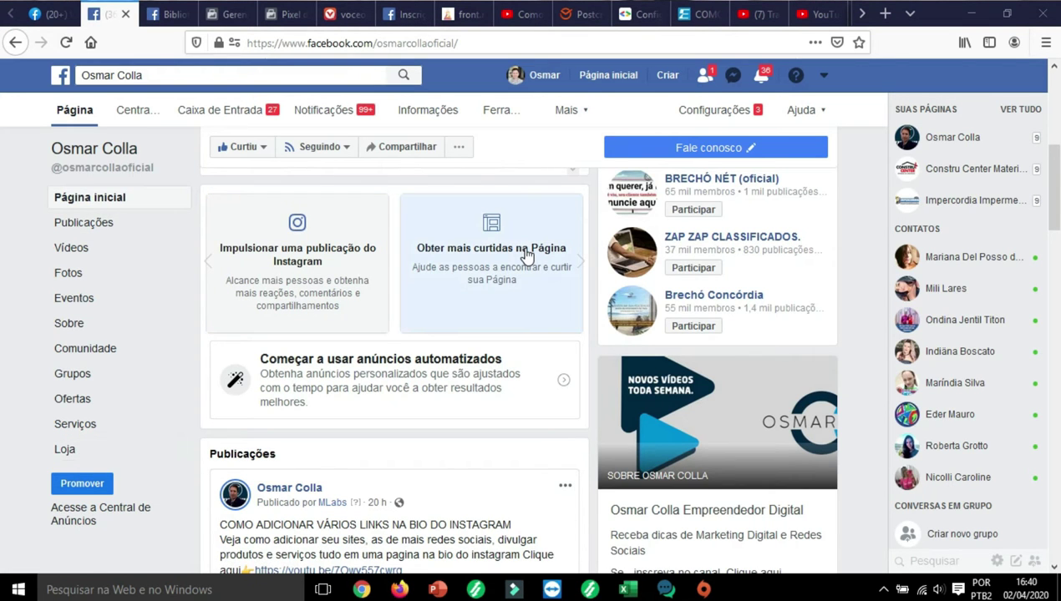
pyautogui.scroll(5, 526, 255)
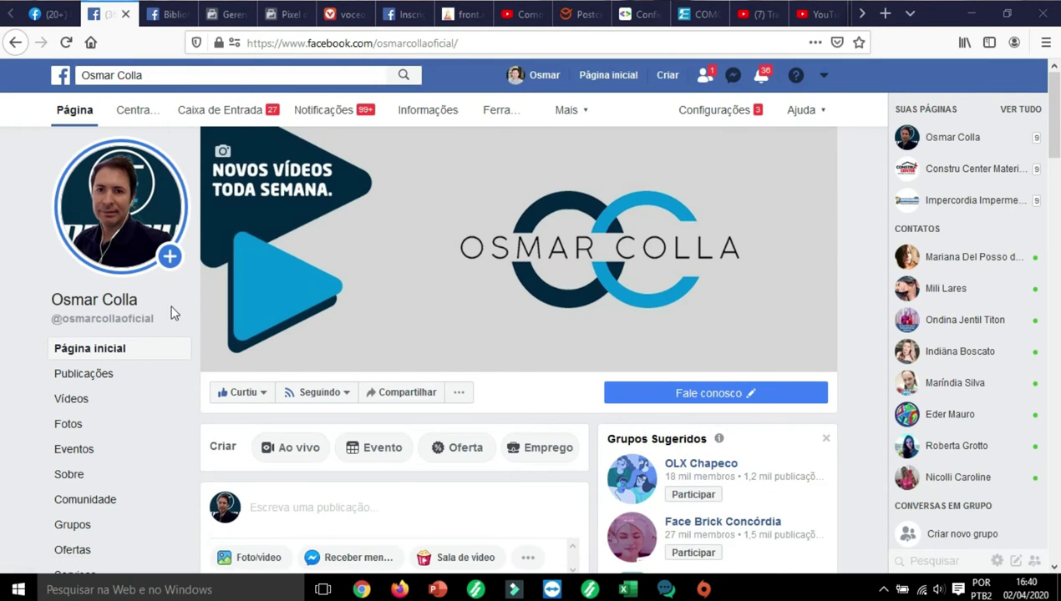
pyautogui.scroll(-6, 171, 313)
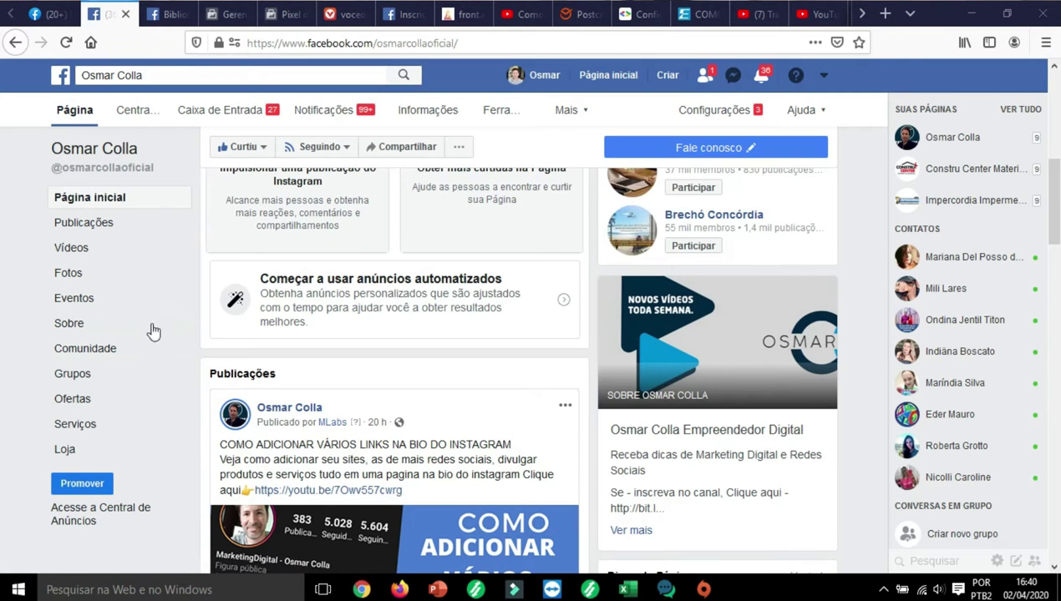
# Open the page's Loja section and try agreeing to the Termos e Políticas do Vendedor, cancelling the shop setup
pyautogui.click(69, 449)
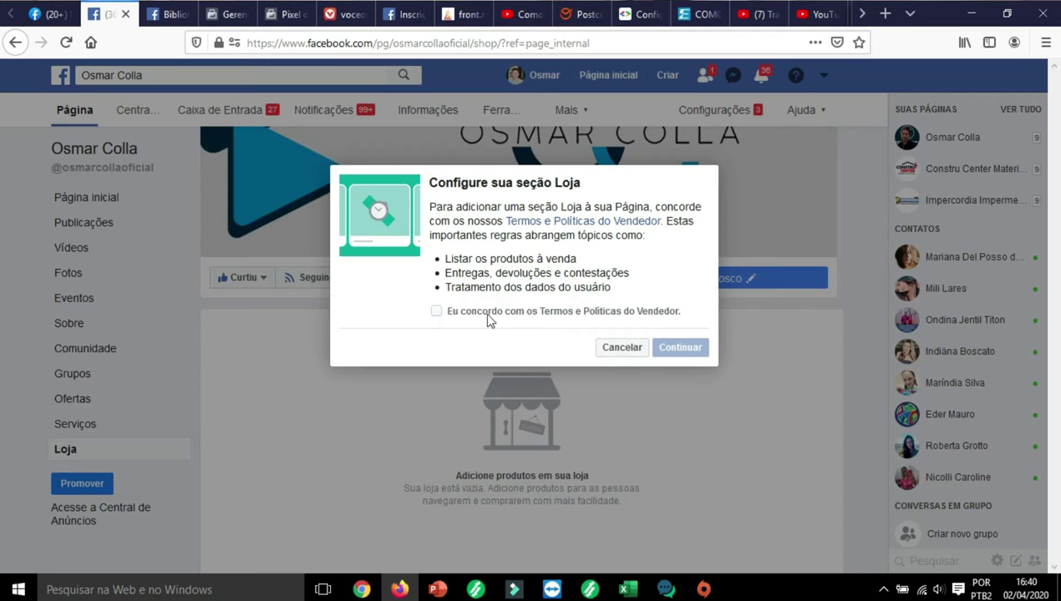
pyautogui.click(437, 311)
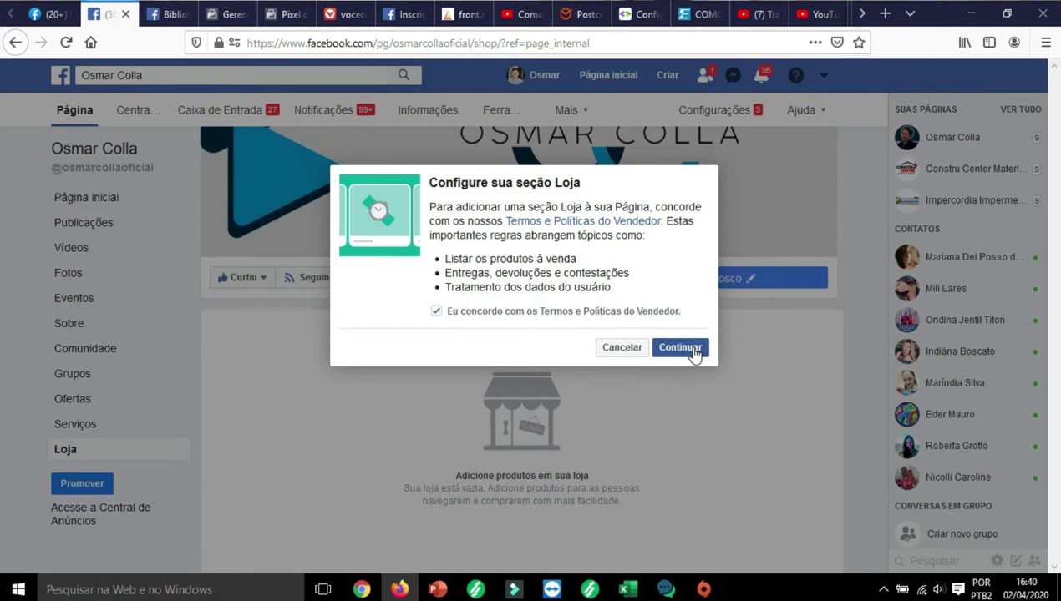
pyautogui.click(437, 312)
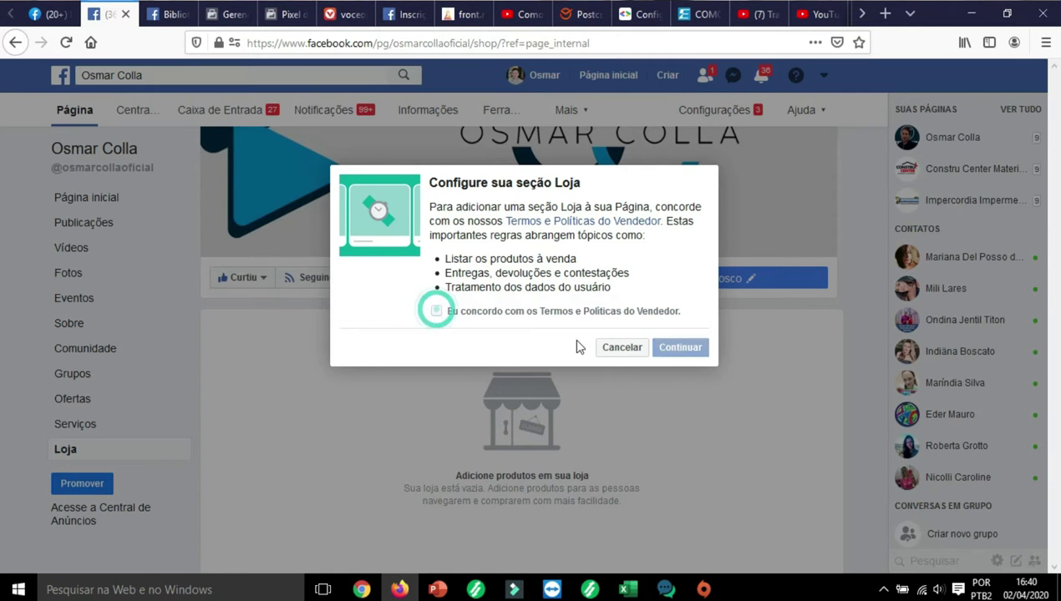
pyautogui.click(622, 347)
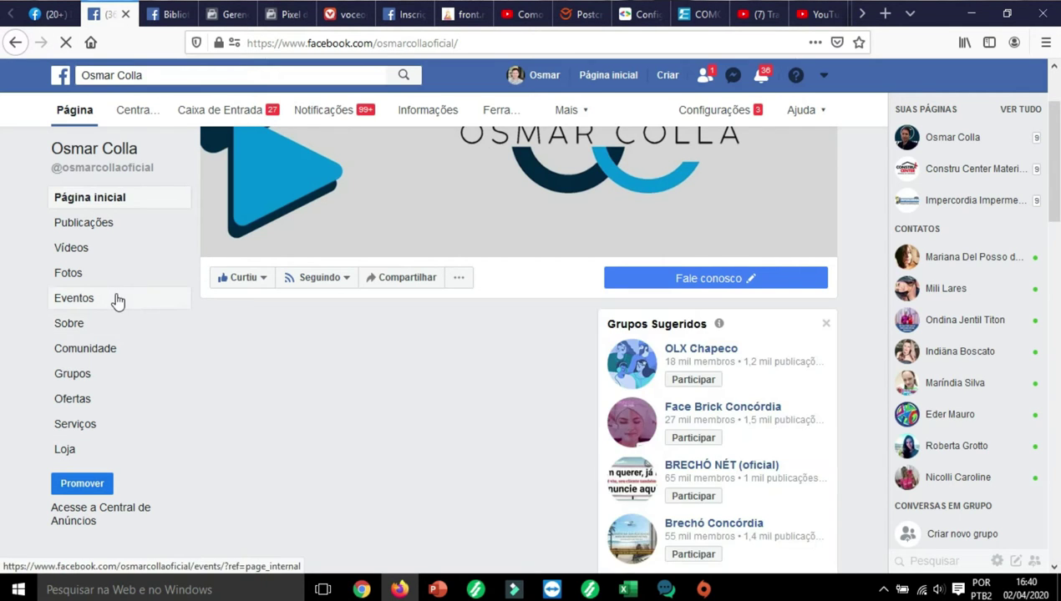
# Switch the page back from the classic layout to the new Facebook design
pyautogui.scroll(-3, 117, 299)
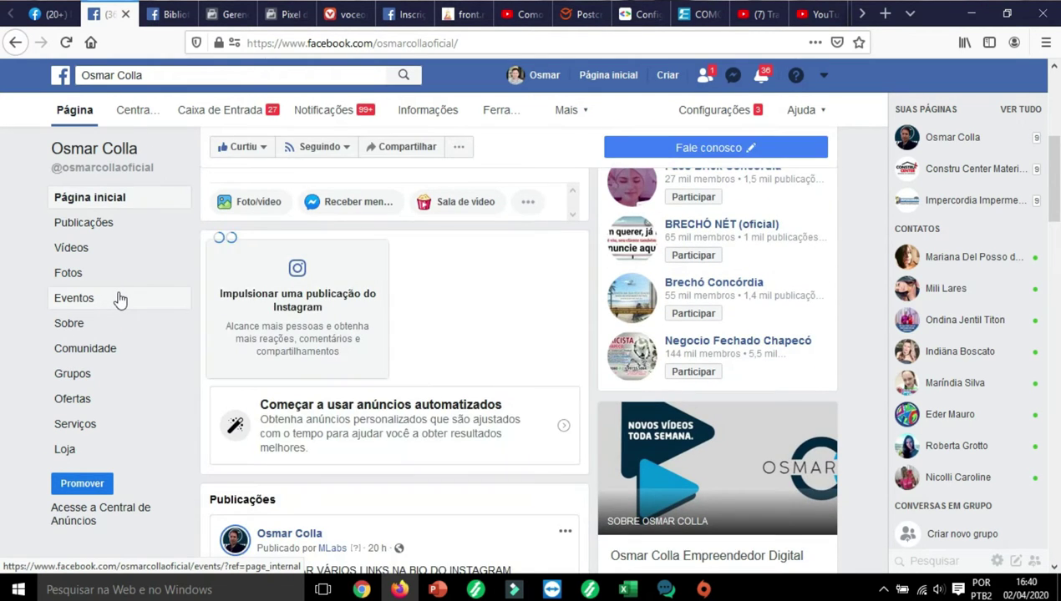
pyautogui.scroll(-2, 121, 301)
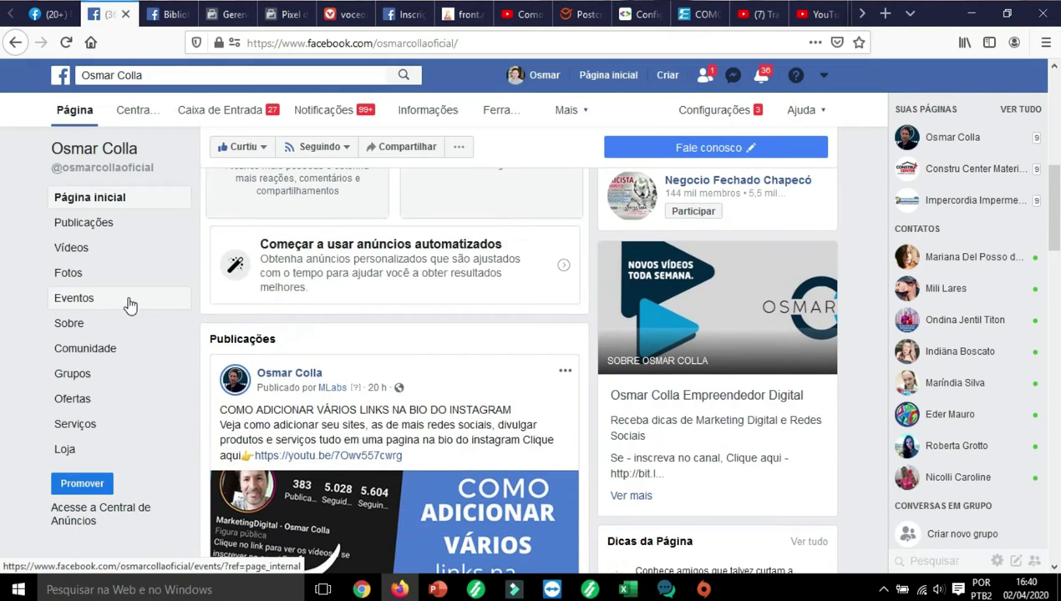
pyautogui.scroll(5, 130, 305)
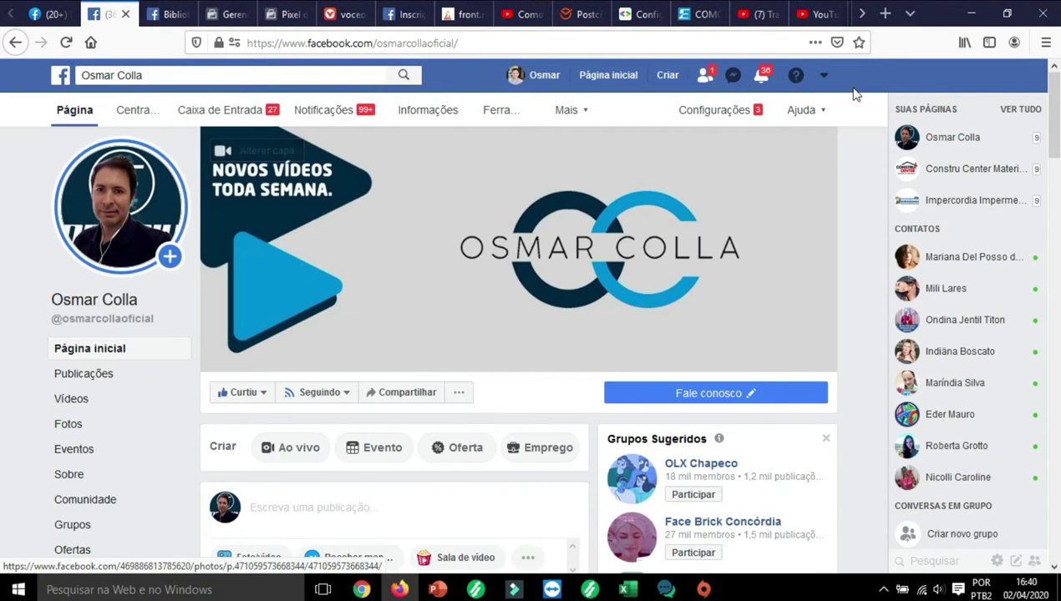
pyautogui.click(824, 78)
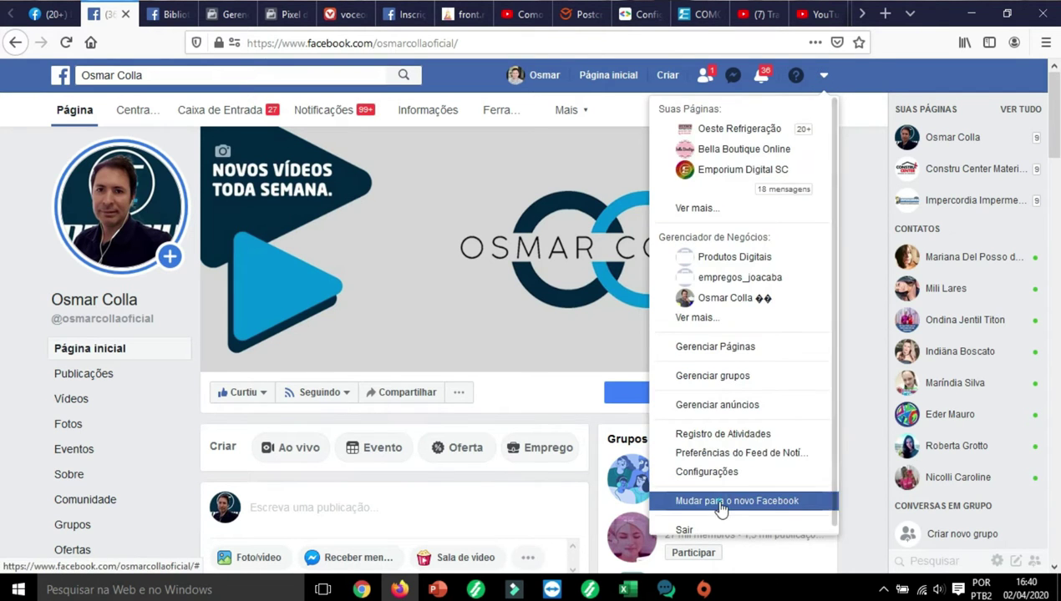
pyautogui.click(798, 494)
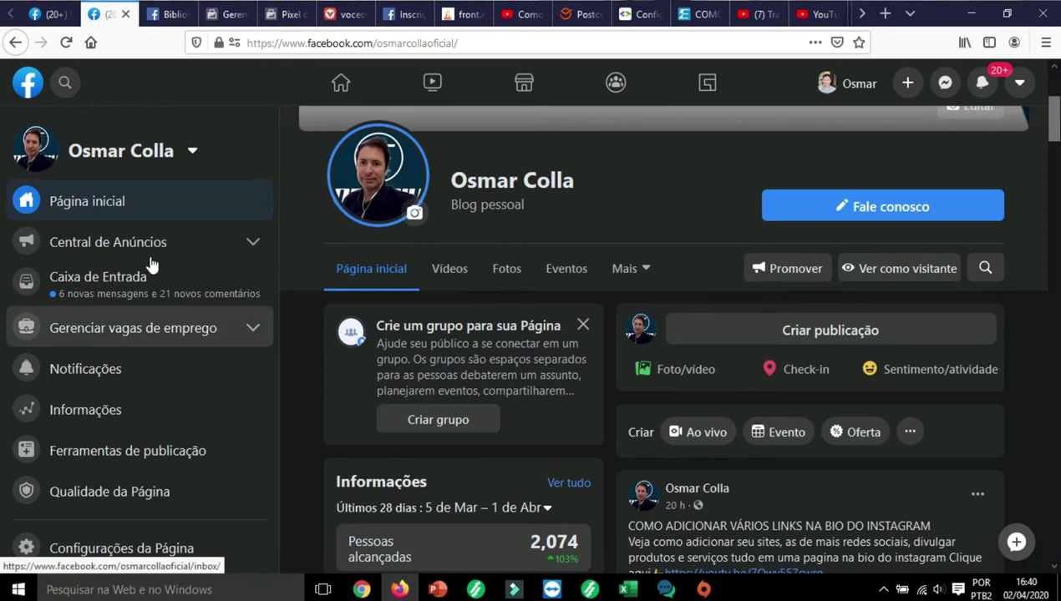
# Examine the page in the new design and the account option for switching to classic Facebook
pyautogui.scroll(-1, 180, 249)
pyautogui.scroll(-2, 134, 264)
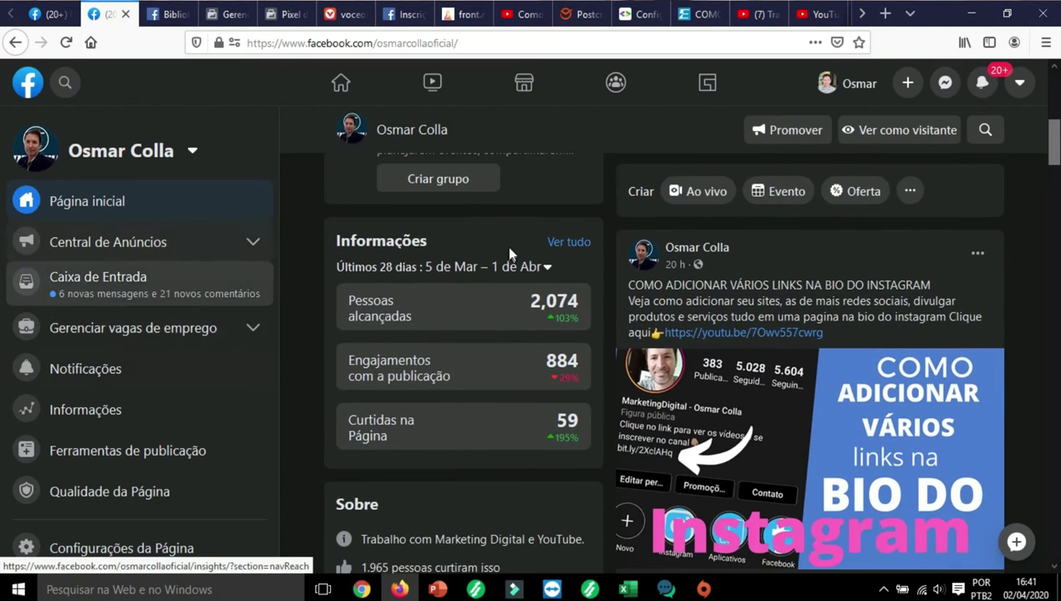
pyautogui.scroll(2, 552, 262)
pyautogui.scroll(4, 552, 259)
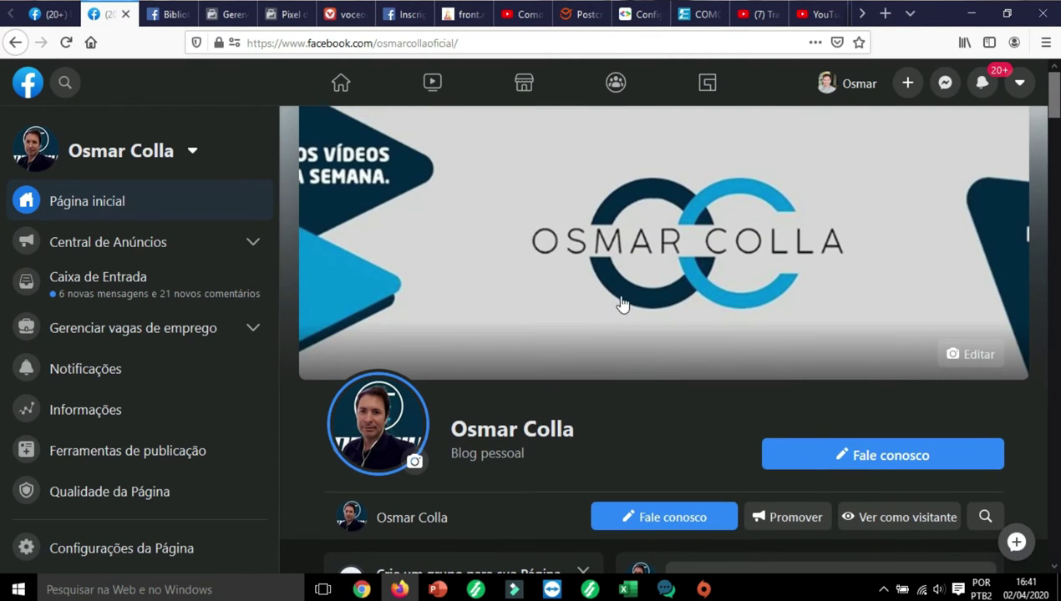
pyautogui.scroll(-2, 289, 291)
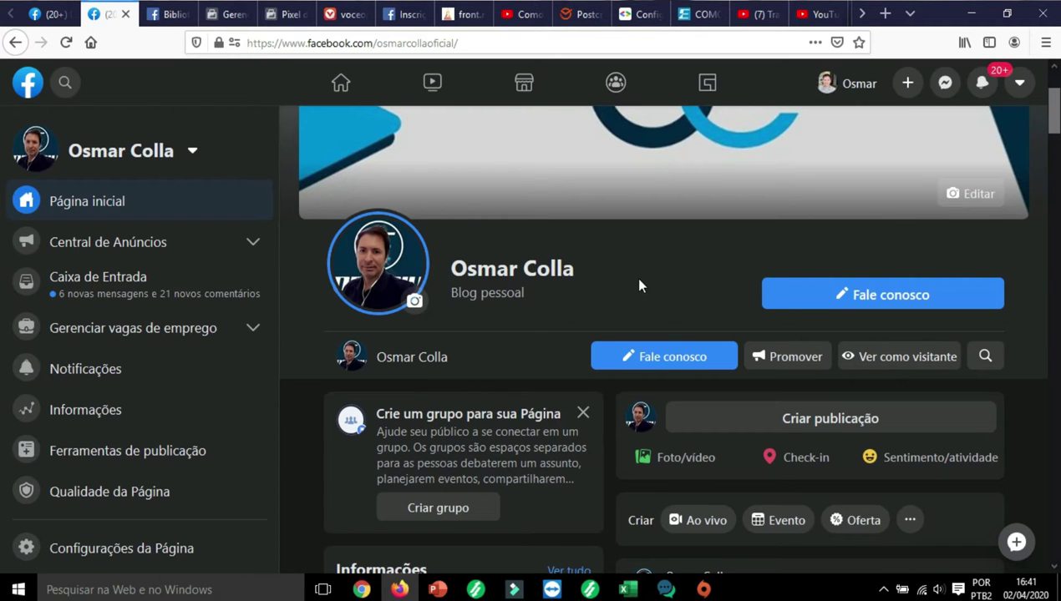
pyautogui.click(1021, 83)
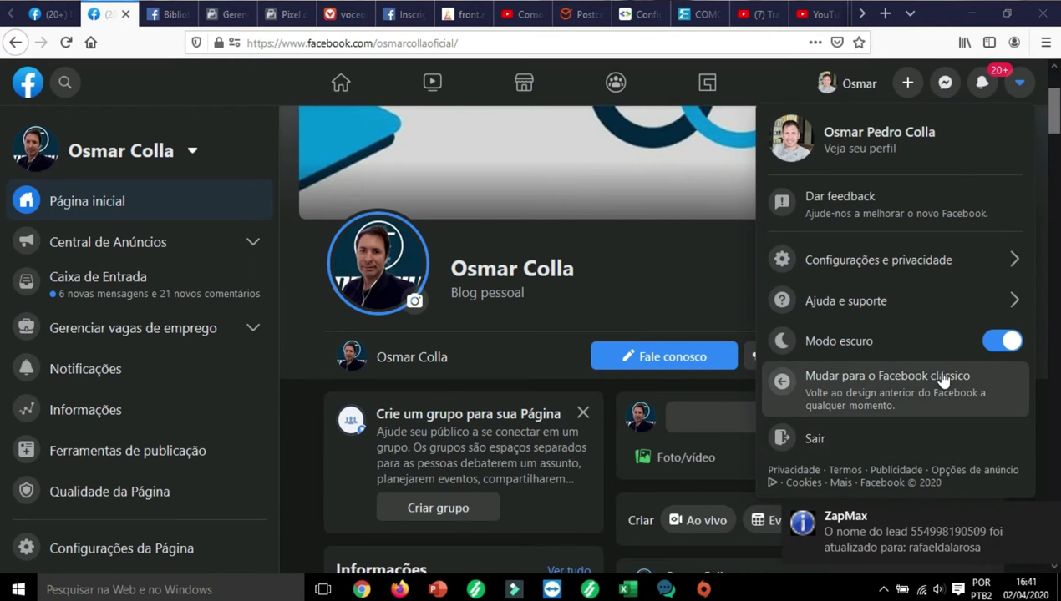
pyautogui.click(1045, 522)
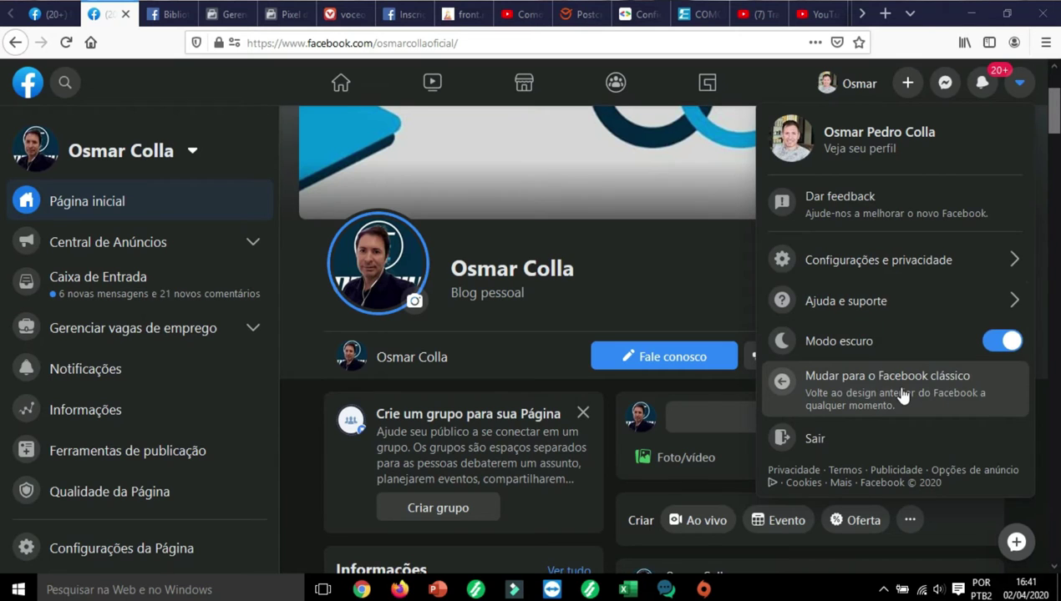
pyautogui.click(659, 251)
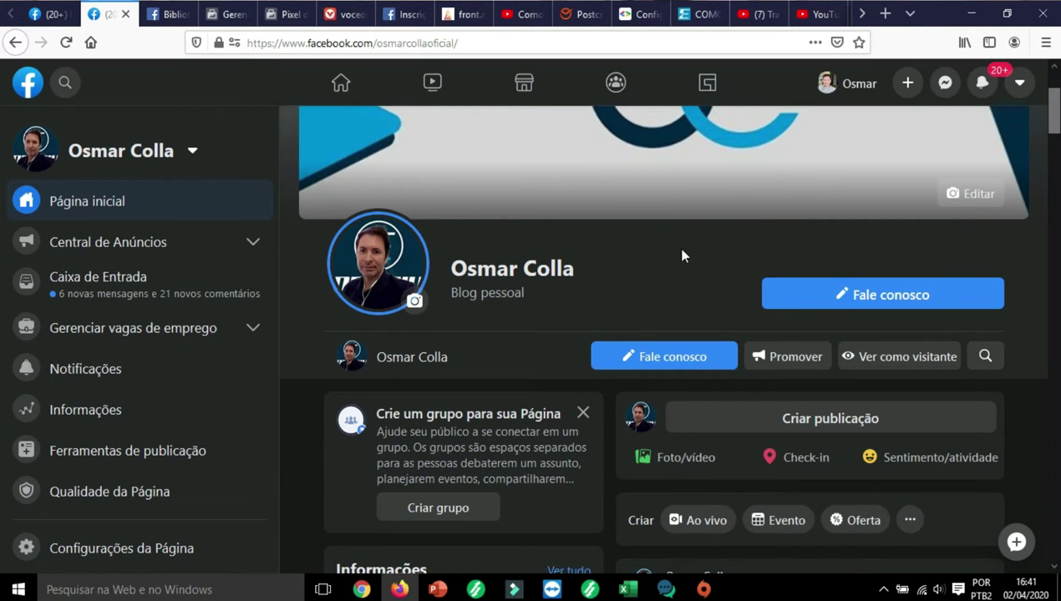
pyautogui.click(1020, 85)
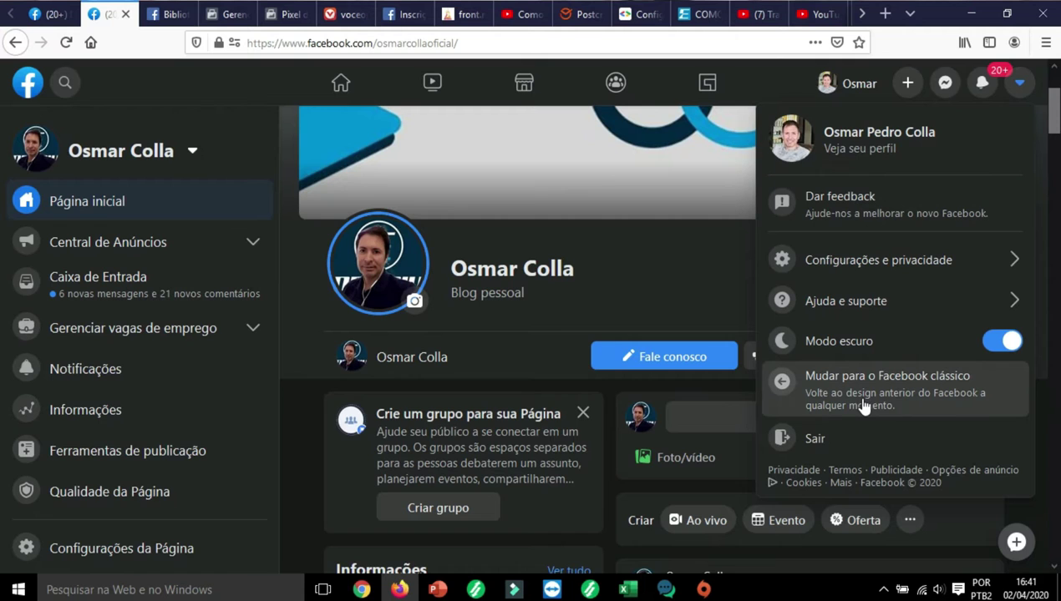
pyautogui.click(695, 275)
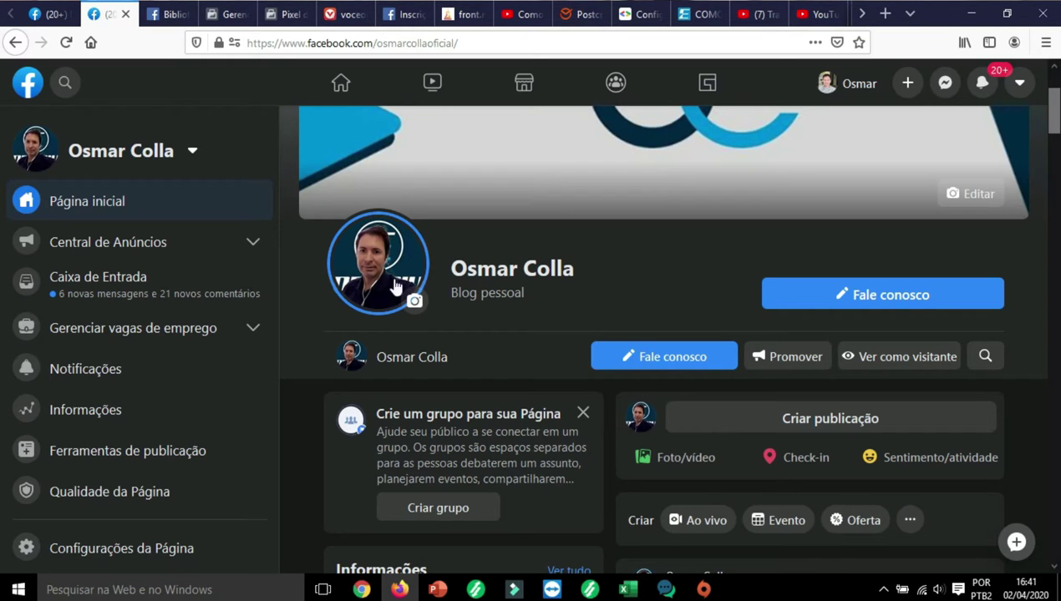
pyautogui.scroll(-4, 138, 276)
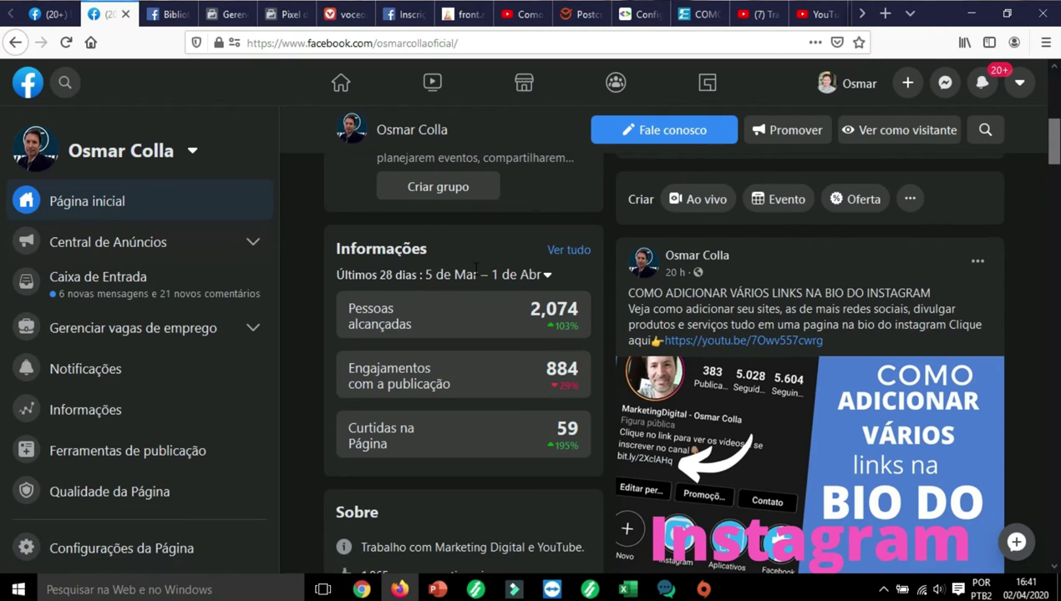
# Check the page's additional sections for Serviços and Loja, closing the list without opening any of them
pyautogui.scroll(3, 475, 268)
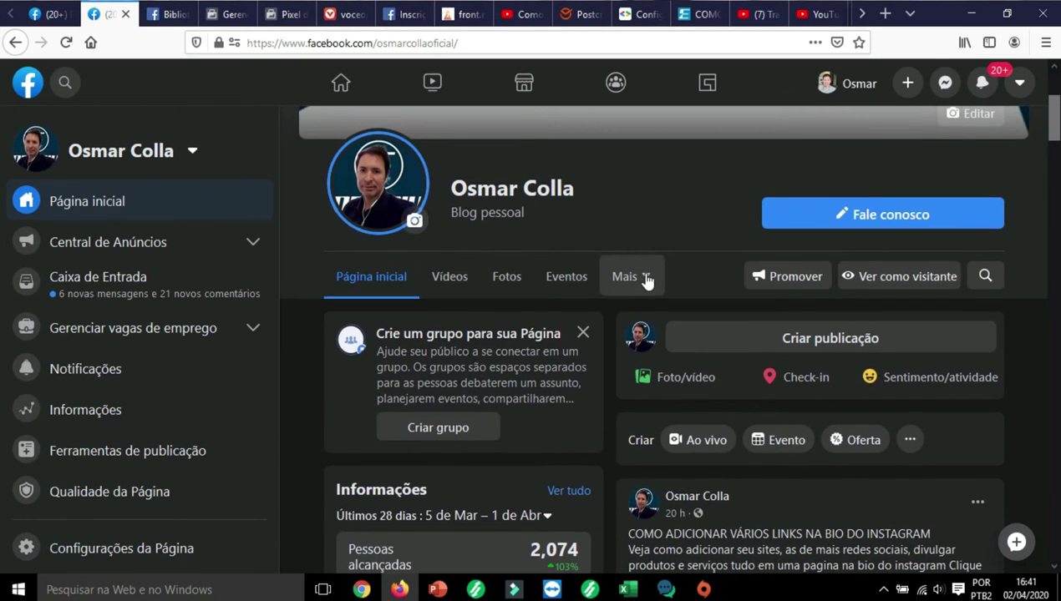
pyautogui.click(648, 278)
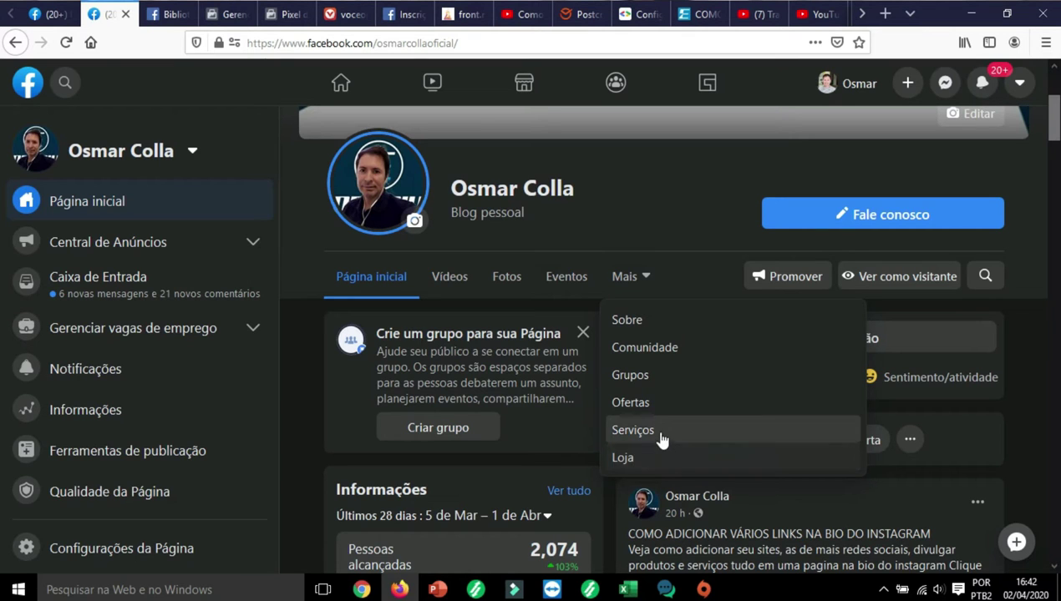
pyautogui.click(639, 208)
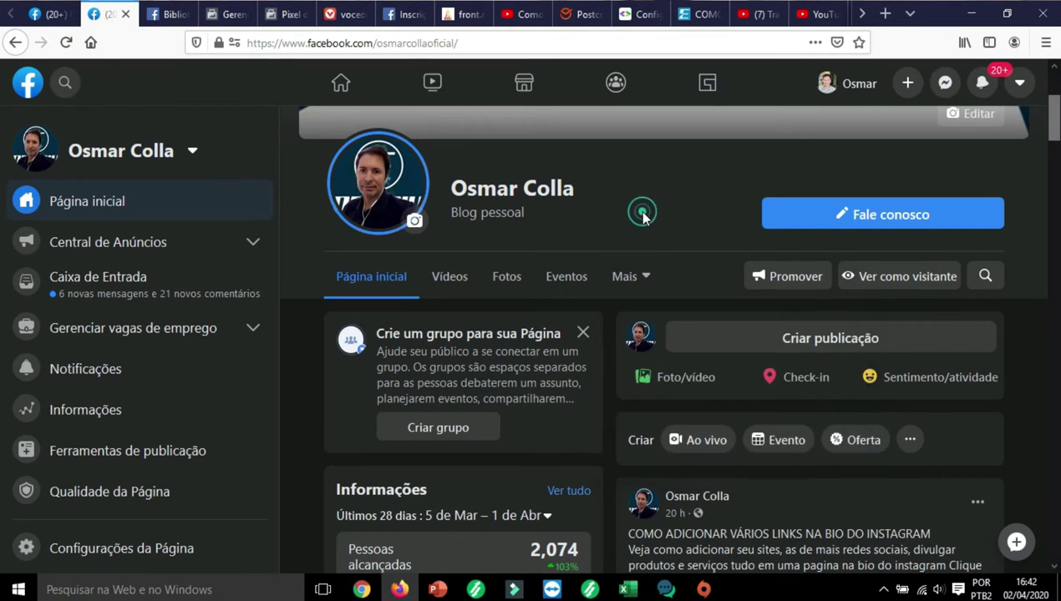
pyautogui.scroll(-3, 172, 520)
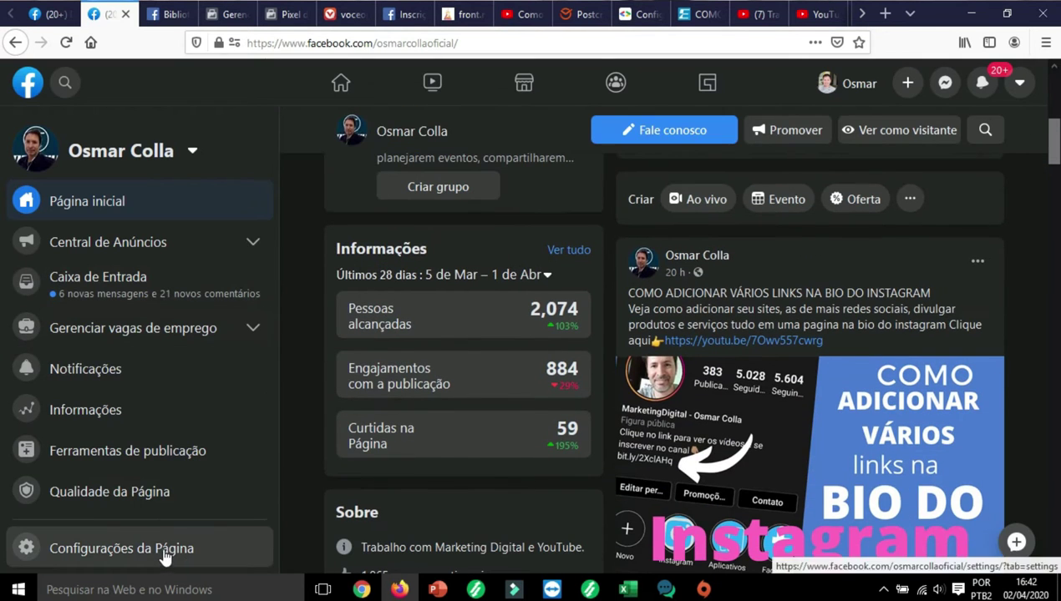
# Open the Modelos e guias section of the page's settings
pyautogui.click(163, 547)
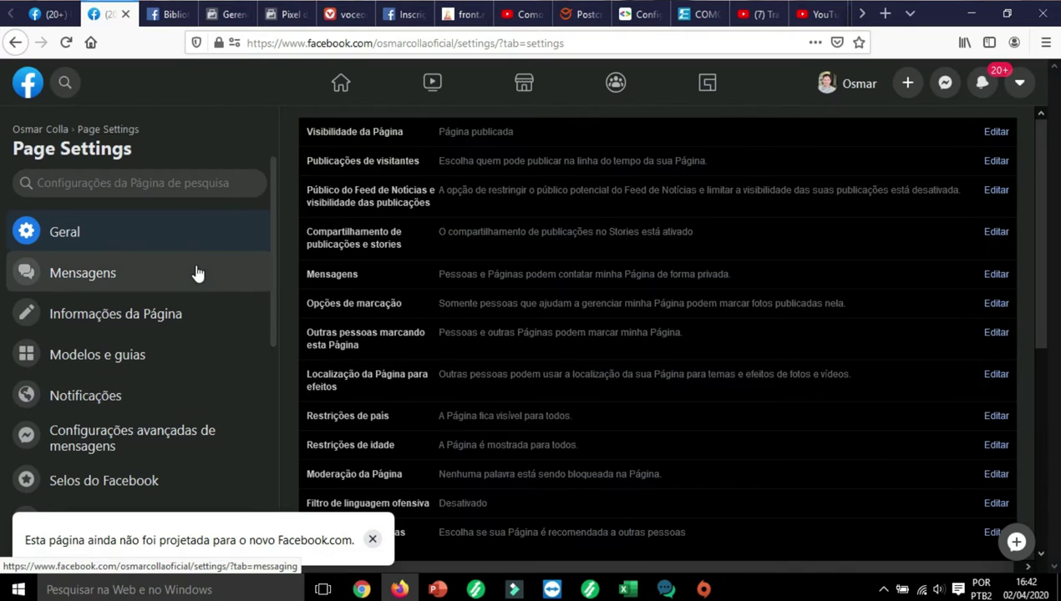
pyautogui.scroll(-2, 201, 254)
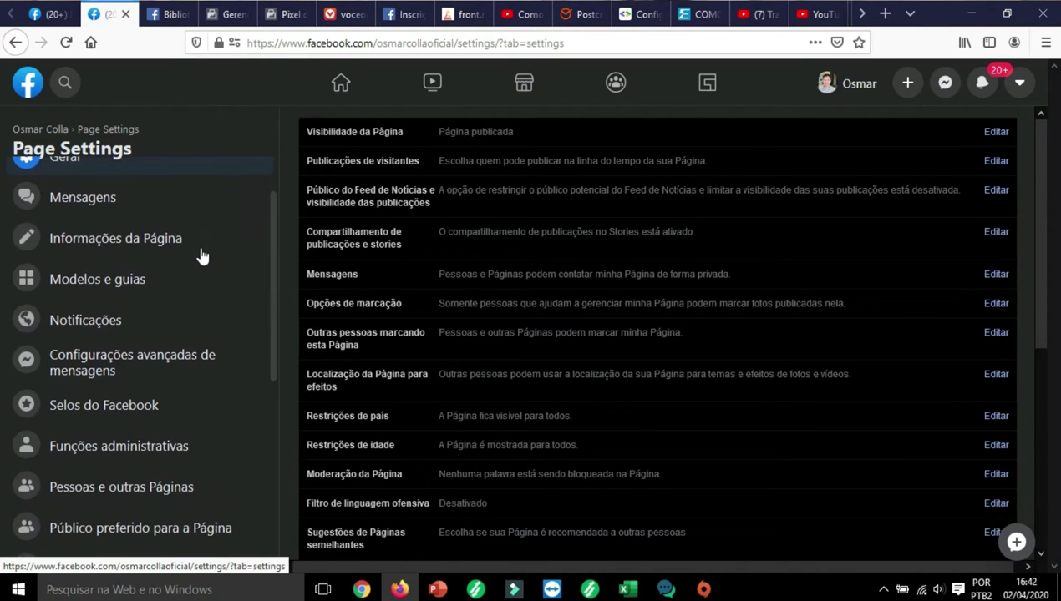
pyautogui.click(115, 282)
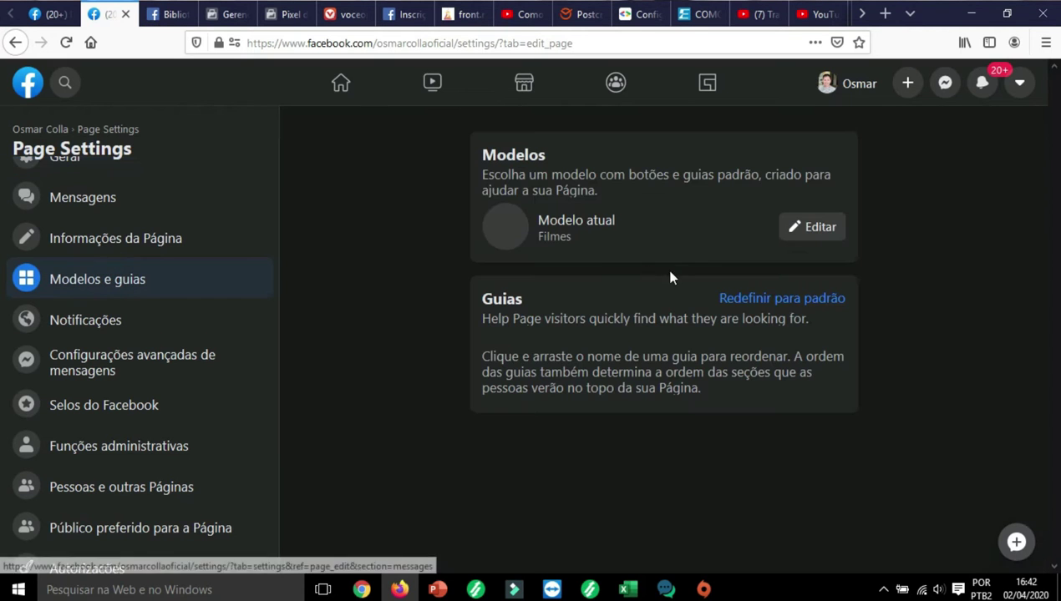
# Examine the page's Guias list and its activation switches, including the one for Loja
pyautogui.scroll(-5, 696, 259)
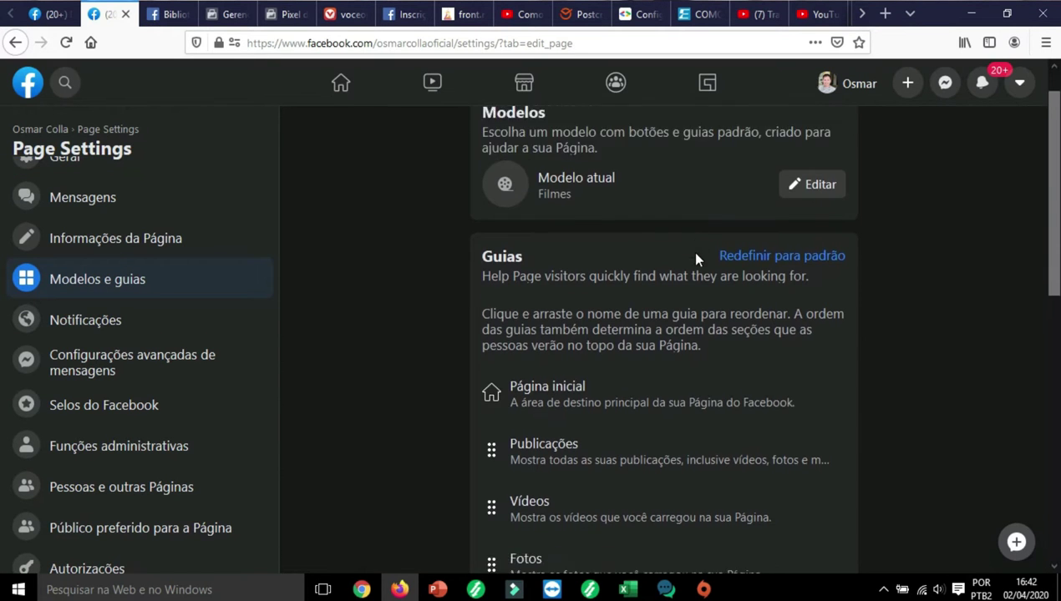
pyautogui.scroll(-2, 694, 261)
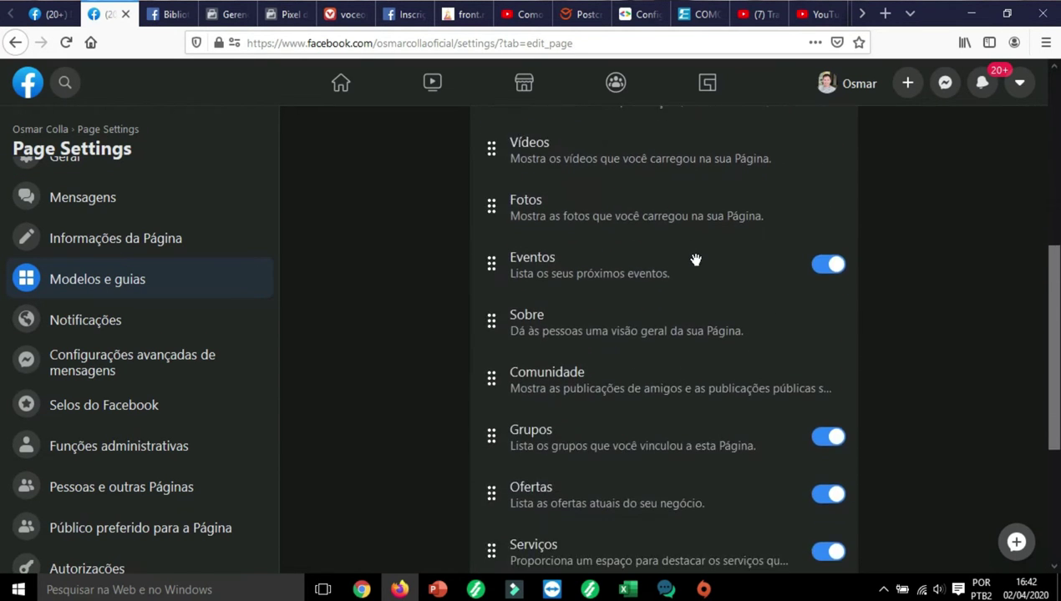
pyautogui.scroll(-2, 694, 262)
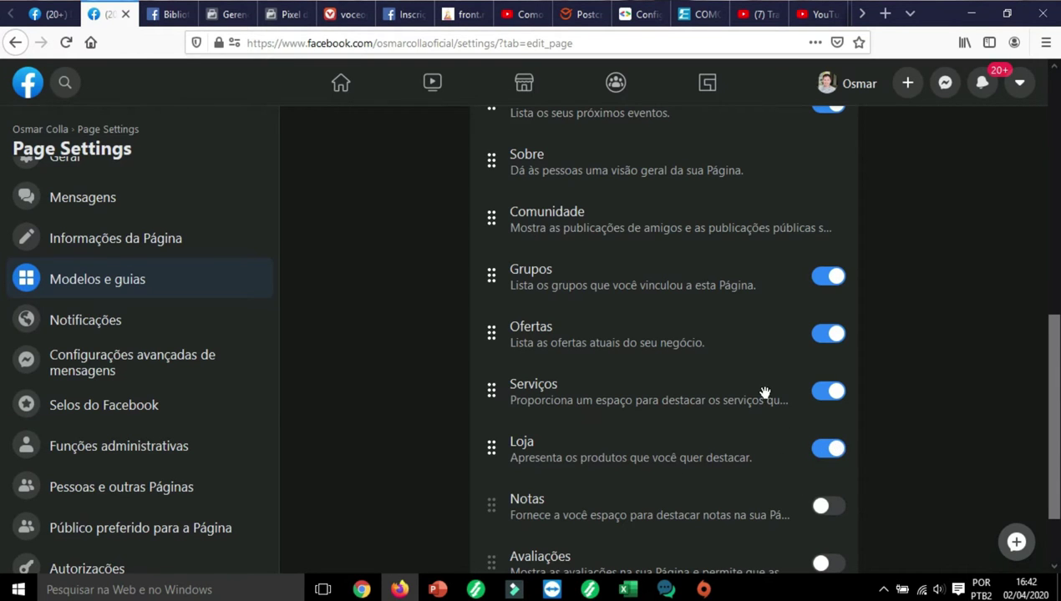
pyautogui.scroll(-2, 609, 483)
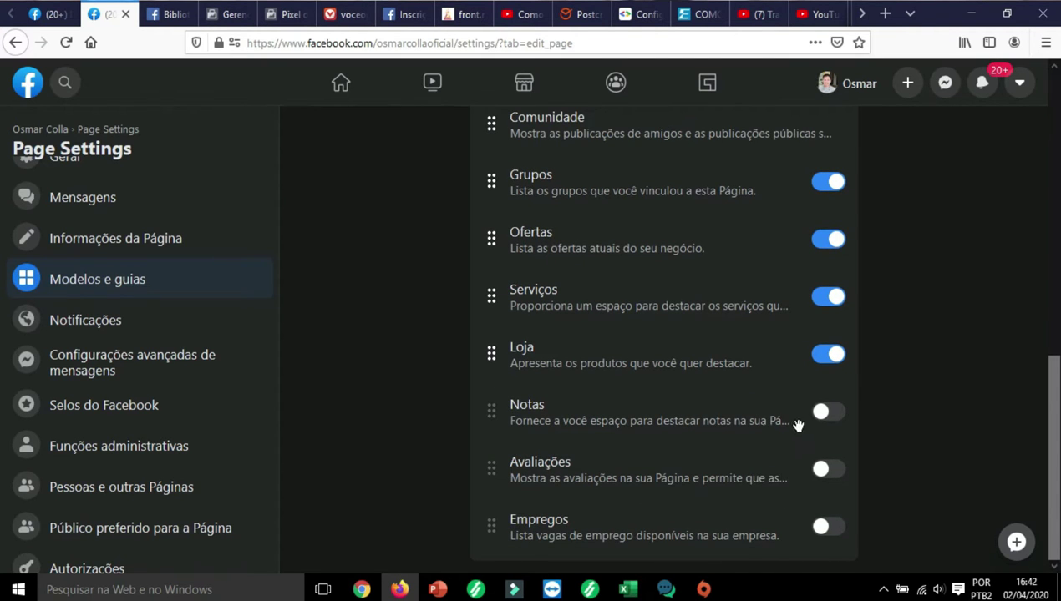
pyautogui.scroll(3, 699, 406)
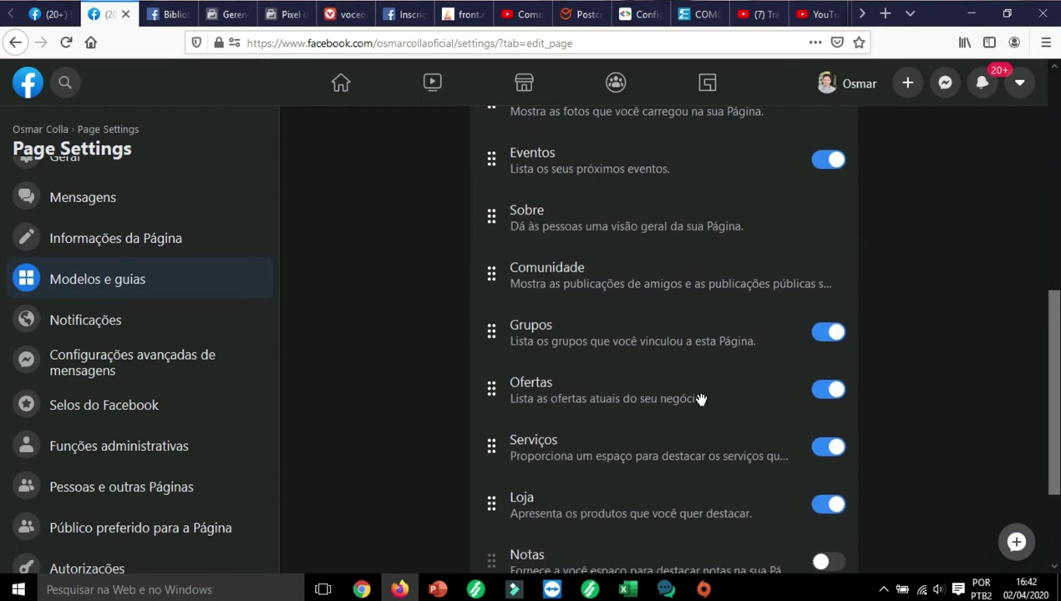
pyautogui.scroll(2, 659, 344)
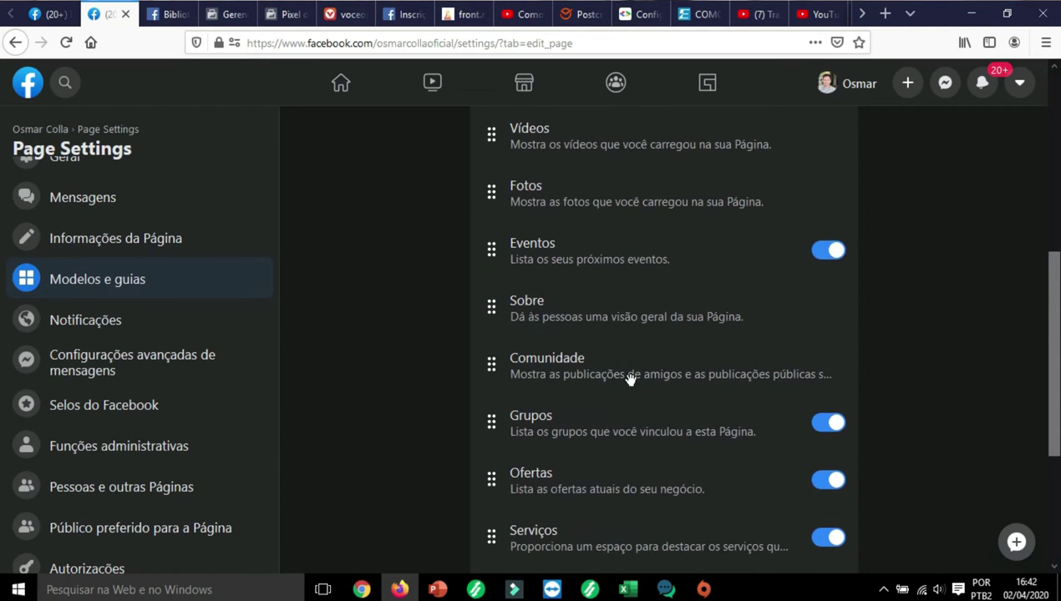
pyautogui.scroll(2, 664, 316)
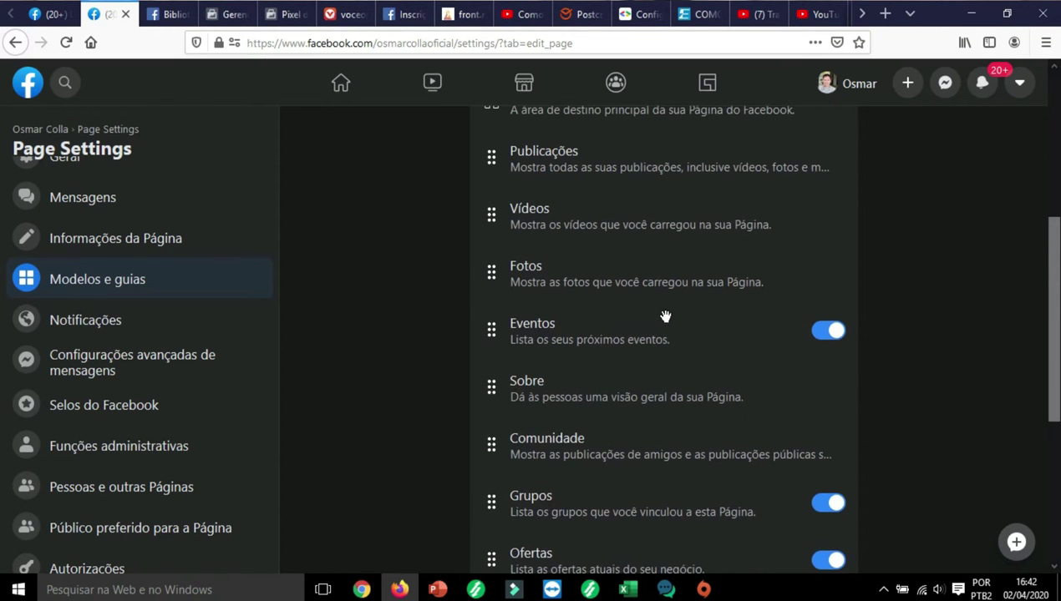
pyautogui.scroll(2, 664, 317)
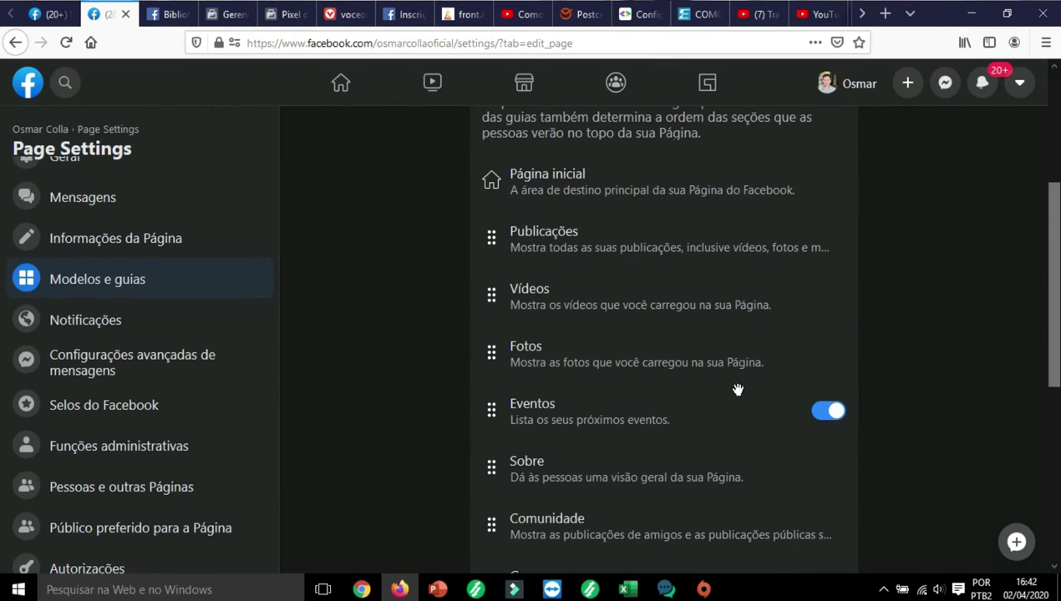
pyautogui.scroll(2, 710, 375)
pyautogui.scroll(2, 151, 208)
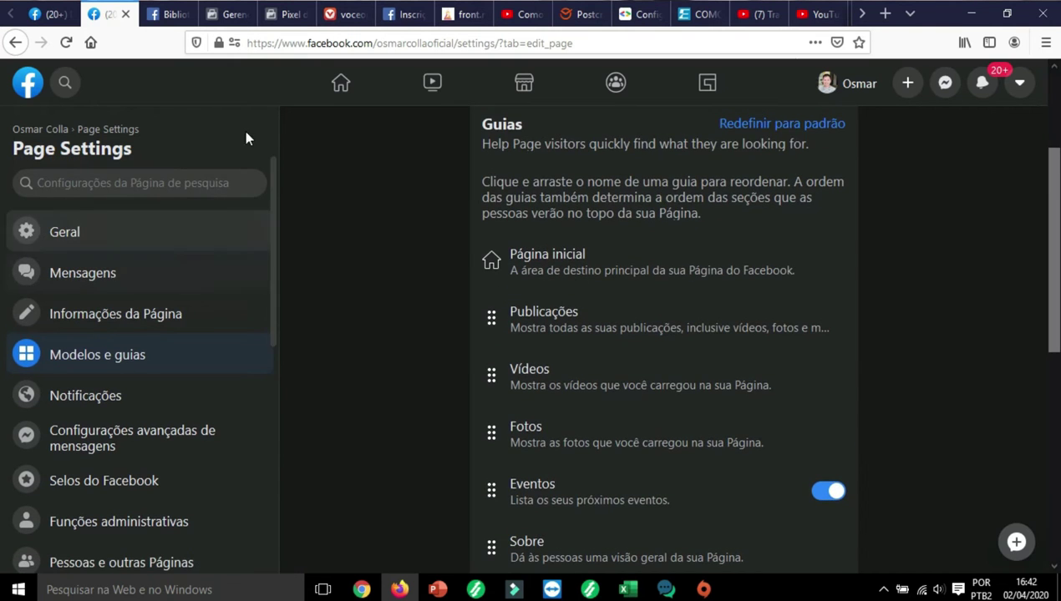
# Return to the page, open its Loja section, and agree to the Termos e Políticas do Vendedor
pyautogui.click(224, 214)
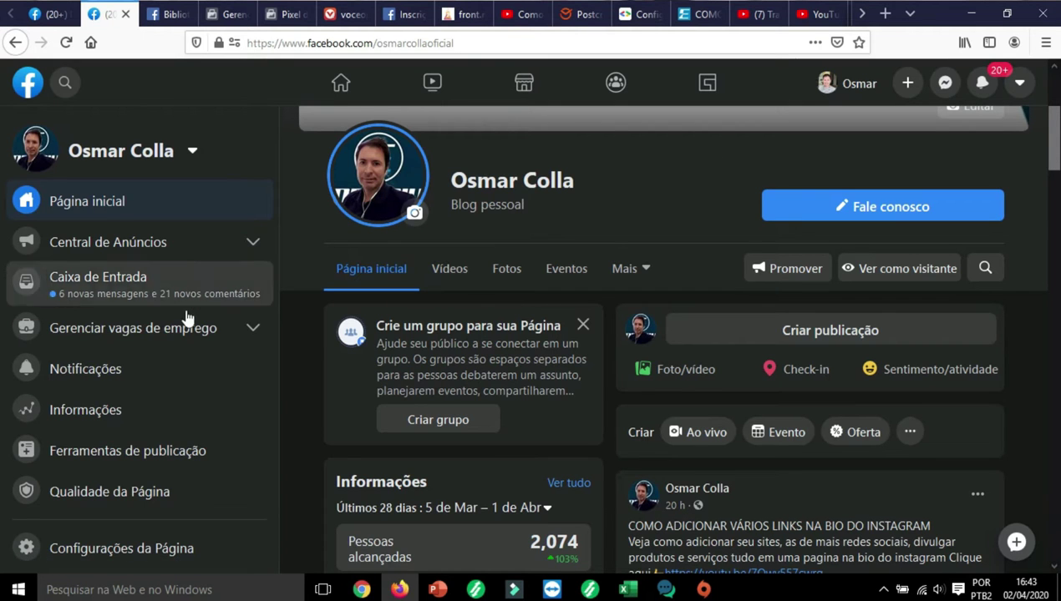
pyautogui.click(646, 273)
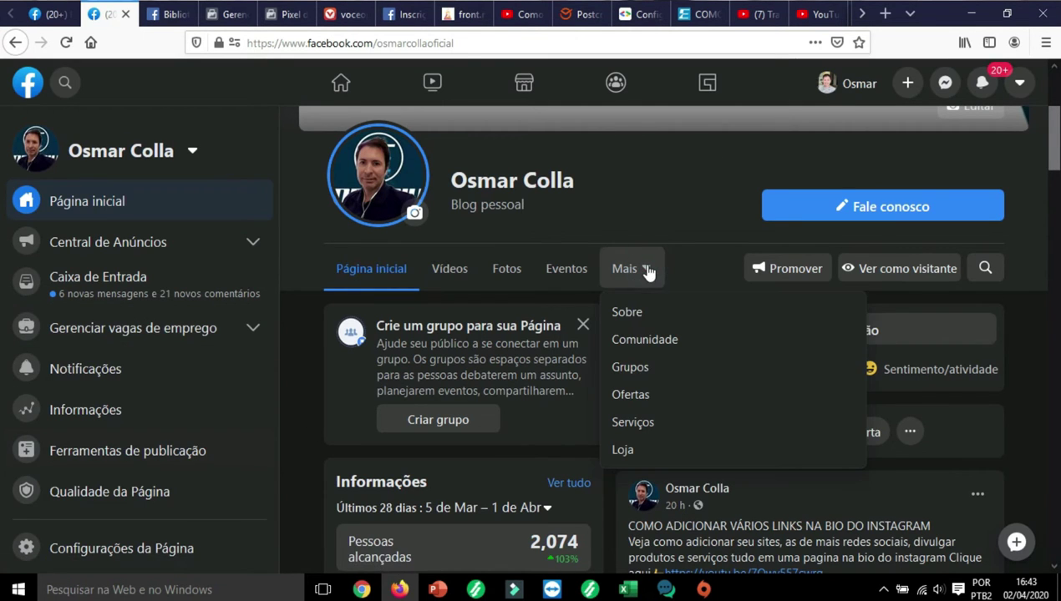
pyautogui.click(633, 448)
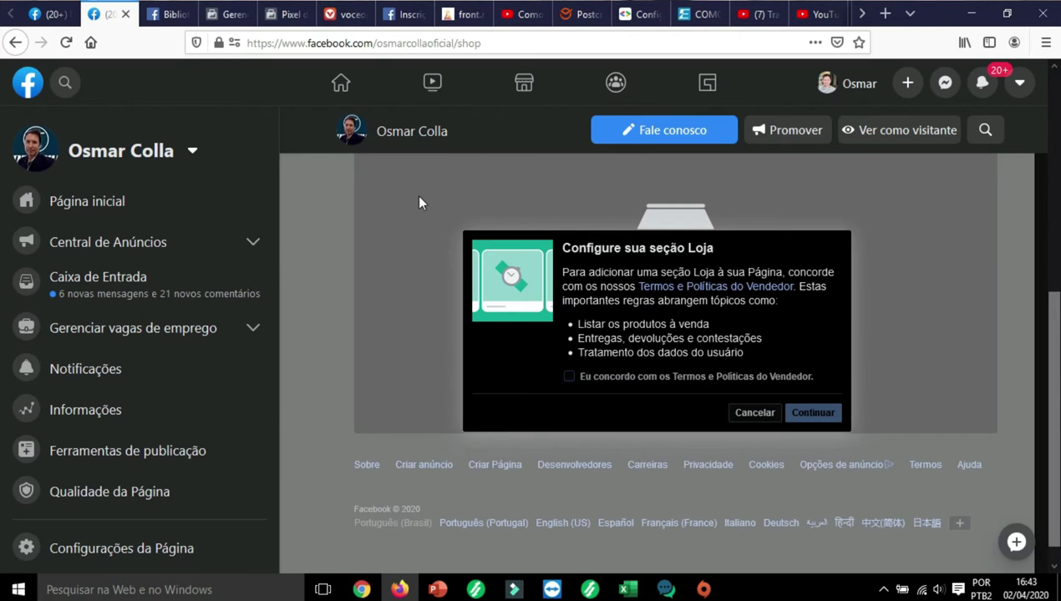
pyautogui.click(569, 377)
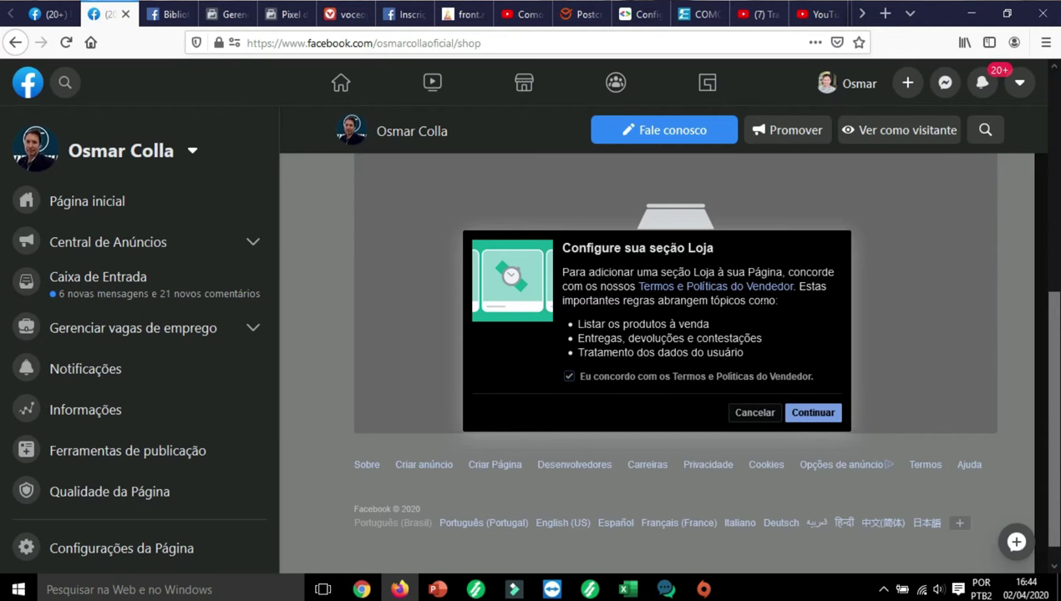
pyautogui.click(824, 415)
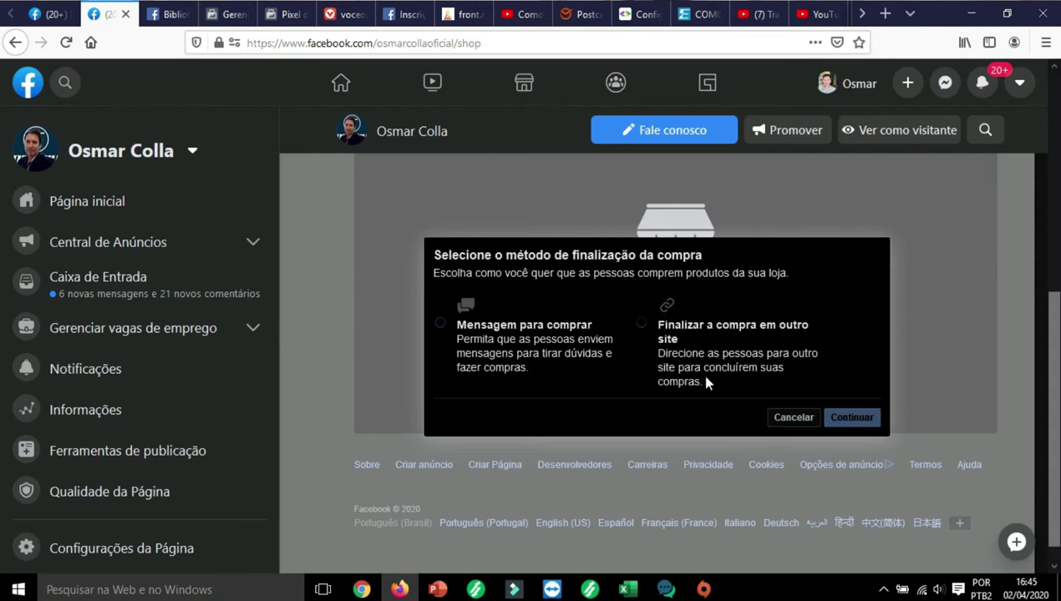
# Set the shop's checkout method to Finalizar a compra em outro site and save the setup with Real brasileiro as currency
pyautogui.click(640, 322)
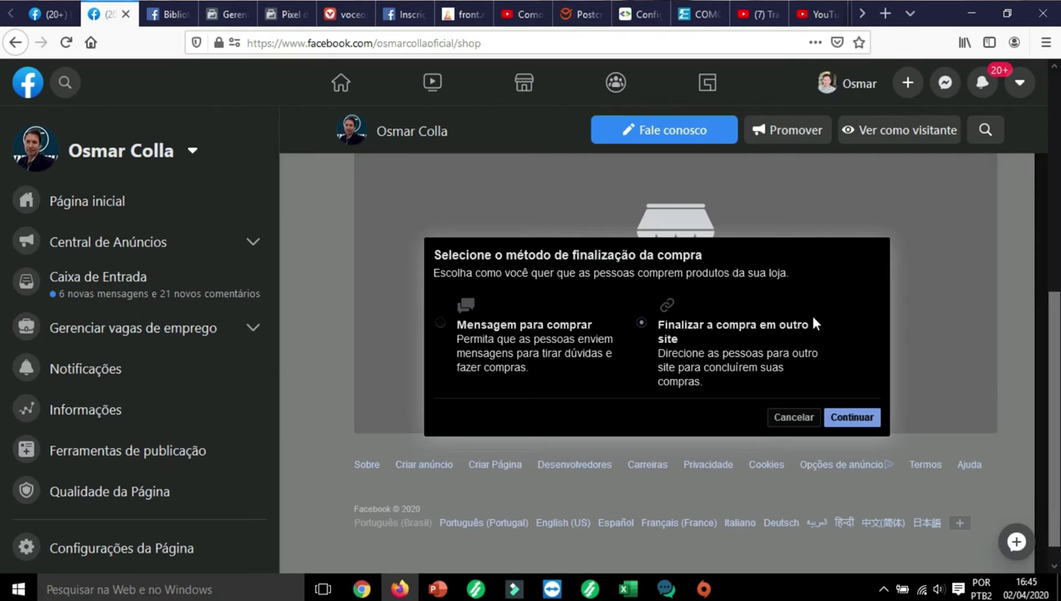
pyautogui.click(858, 420)
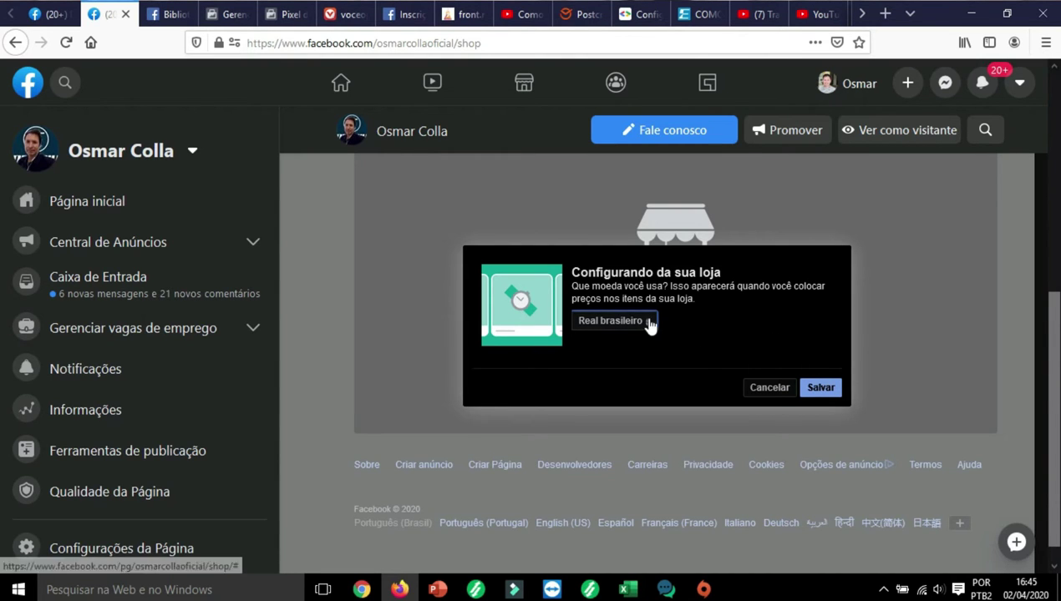
pyautogui.click(820, 388)
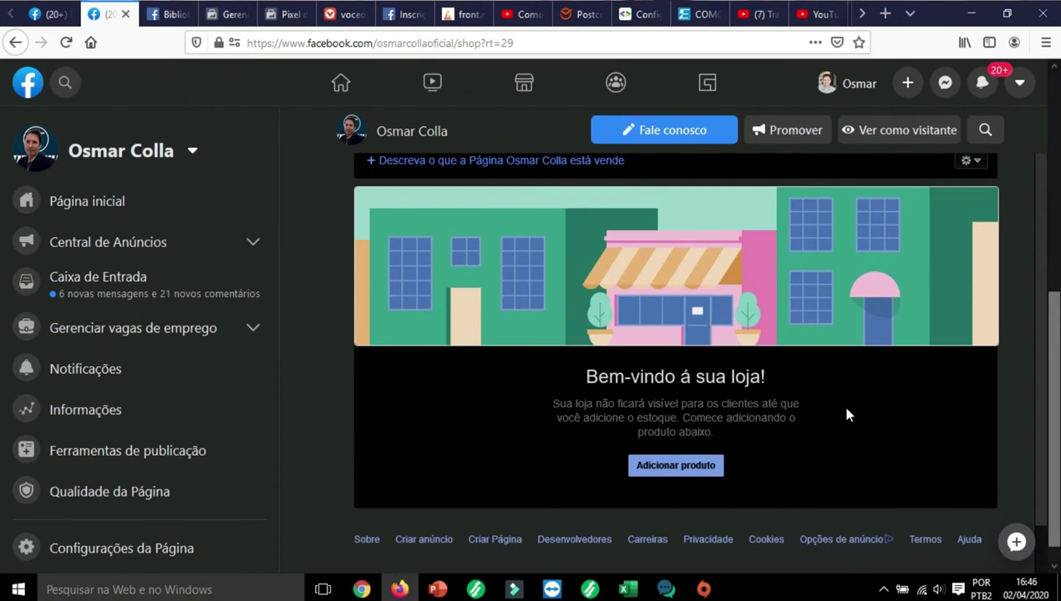
# Look over the new shop section and open the form for adding its first product
pyautogui.scroll(-1, 847, 410)
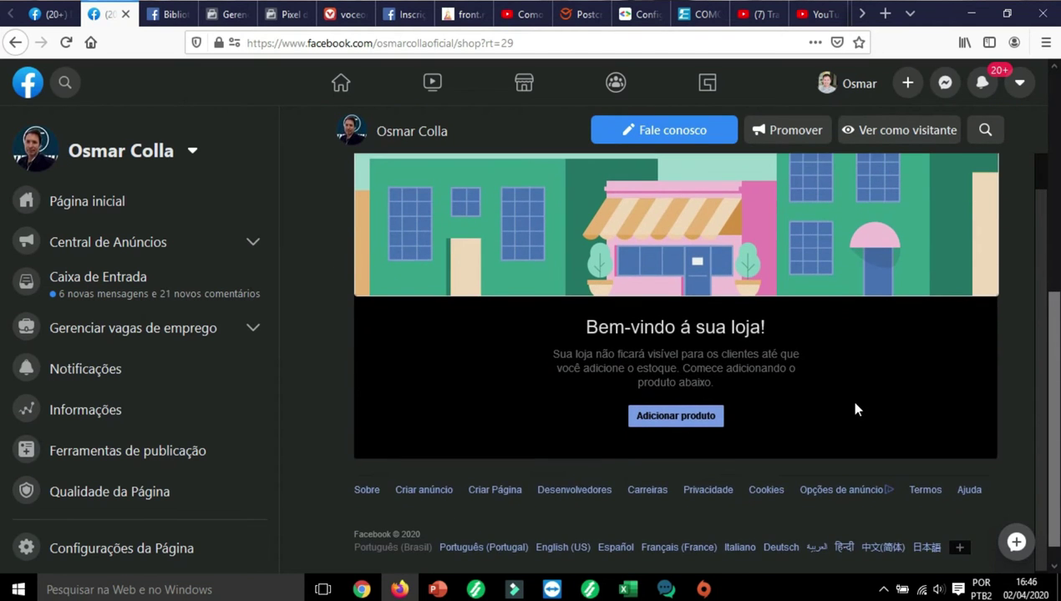
pyautogui.scroll(3, 854, 409)
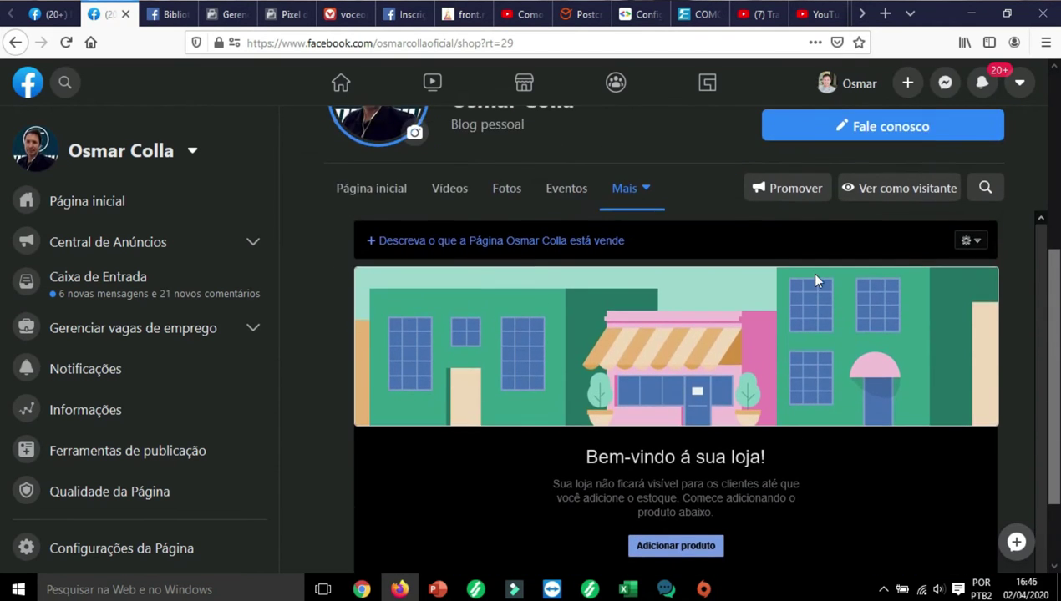
pyautogui.scroll(-1, 897, 445)
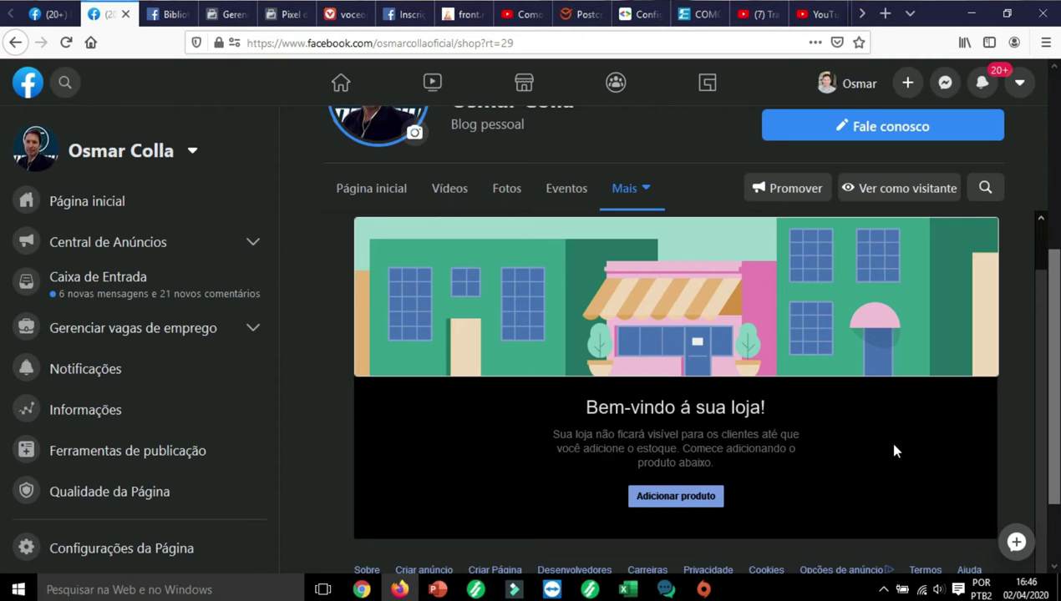
pyautogui.scroll(1, 881, 451)
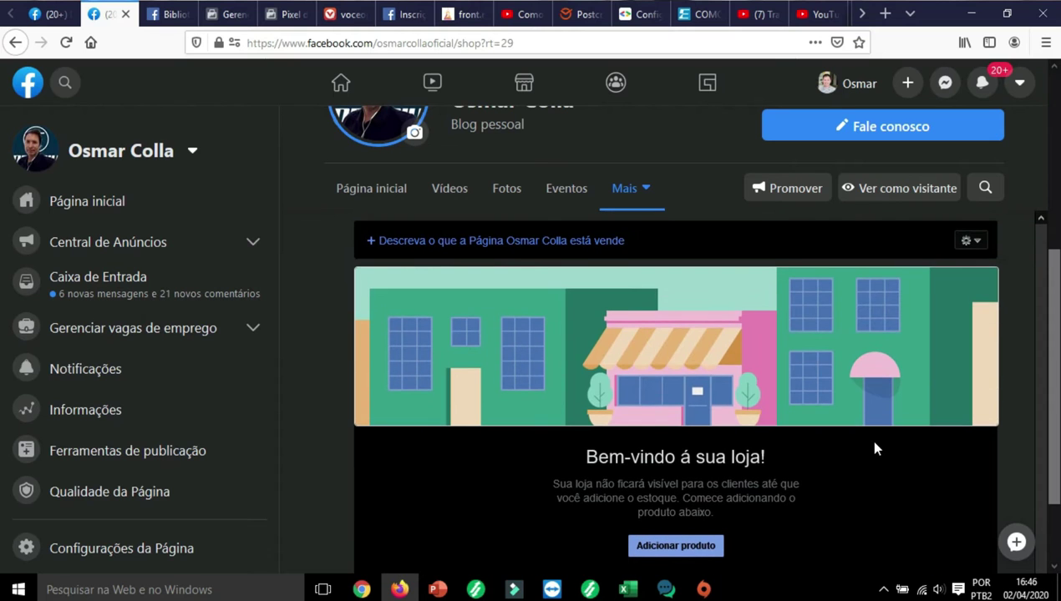
pyautogui.scroll(-1, 874, 448)
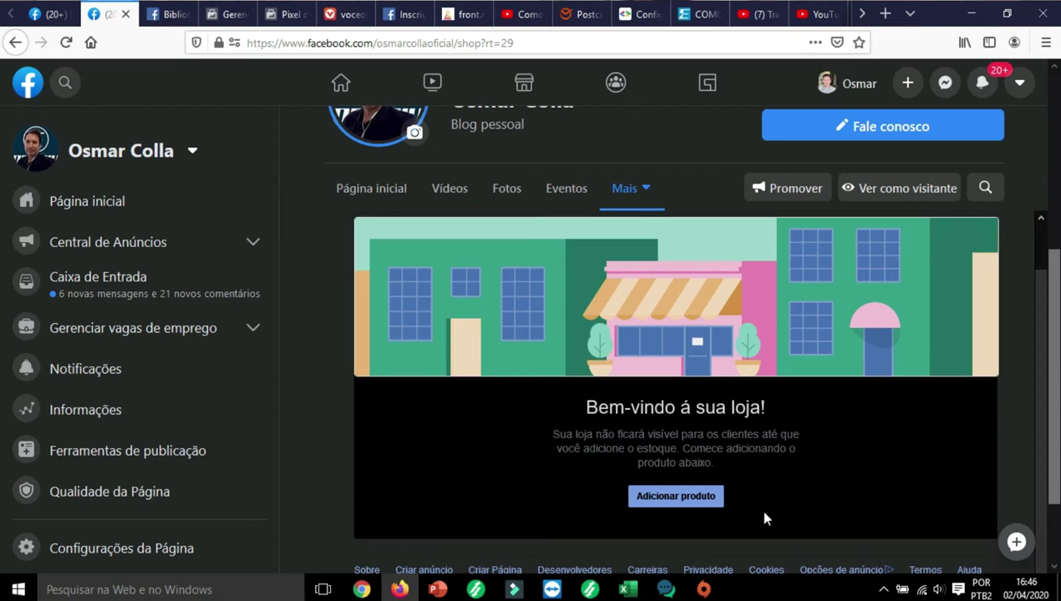
pyautogui.click(683, 500)
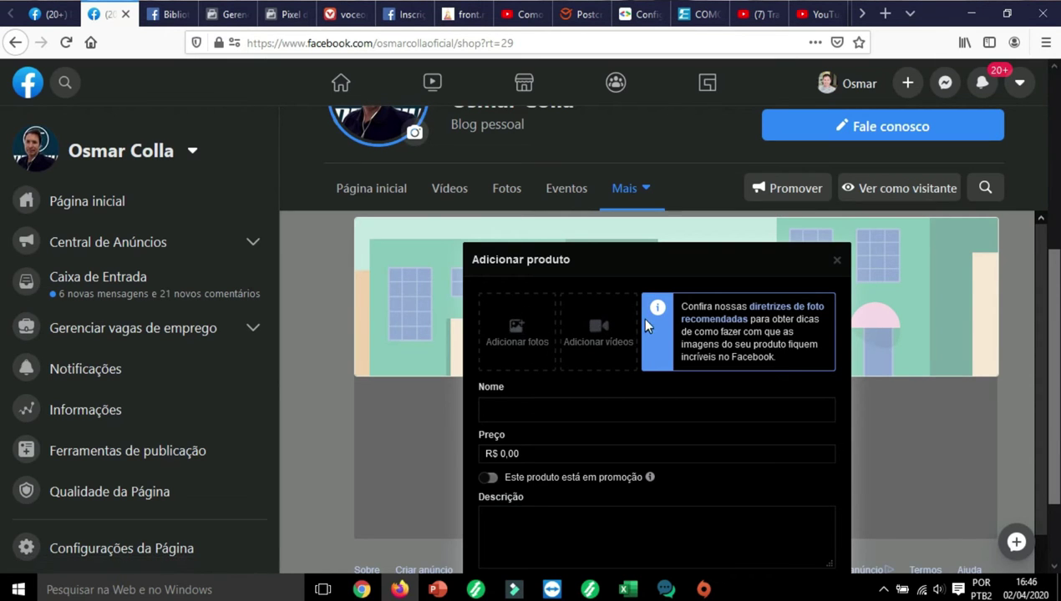
# Review the Adicionar produto form's fields from photos and name to visibility, and view the options for the product condition
pyautogui.scroll(-2, 760, 372)
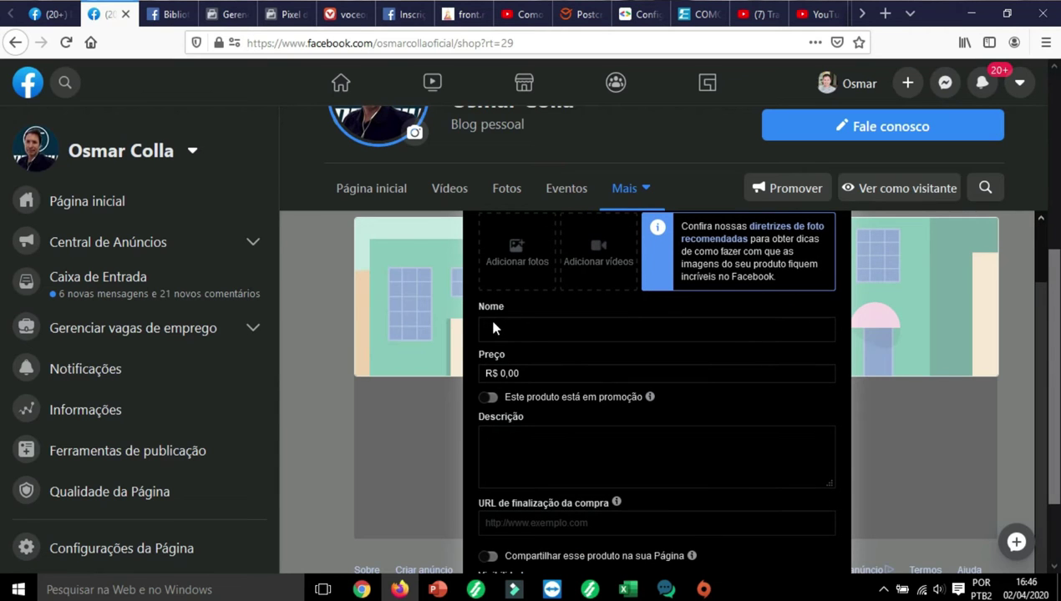
pyautogui.scroll(-2, 648, 398)
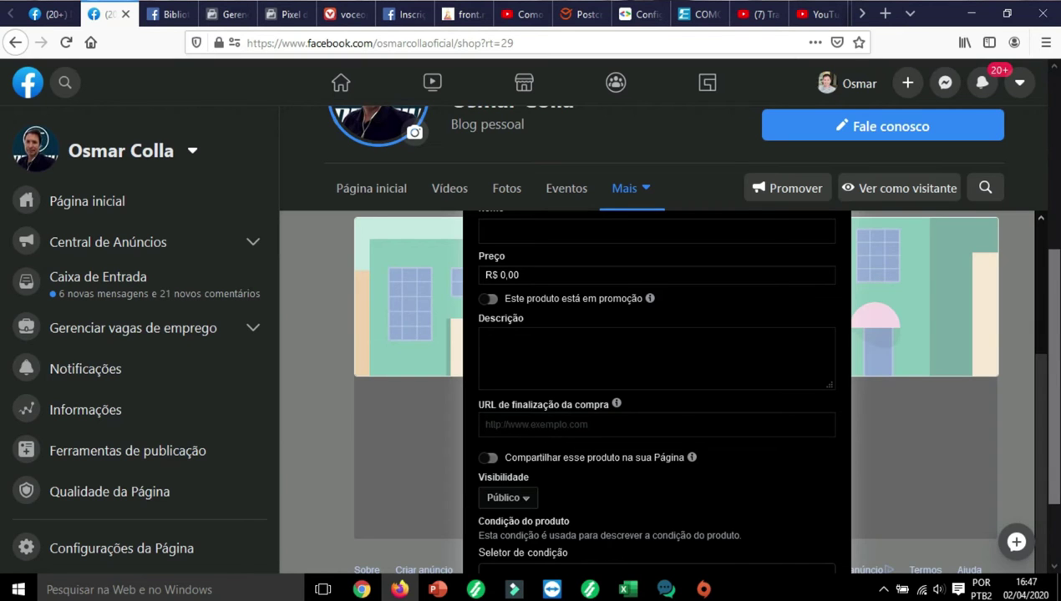
pyautogui.scroll(-2, 669, 395)
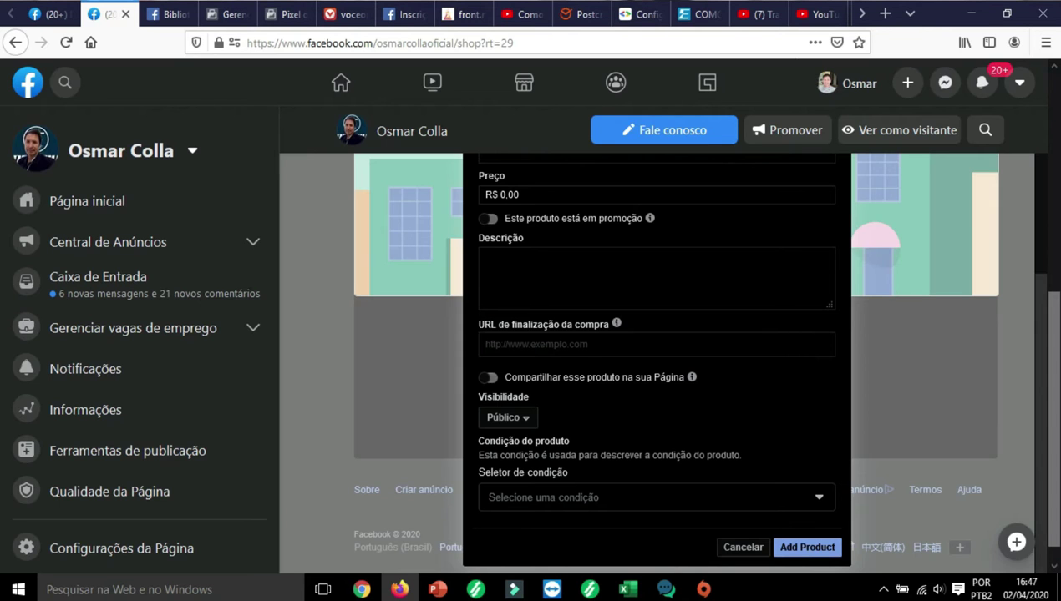
pyautogui.scroll(-1, 556, 478)
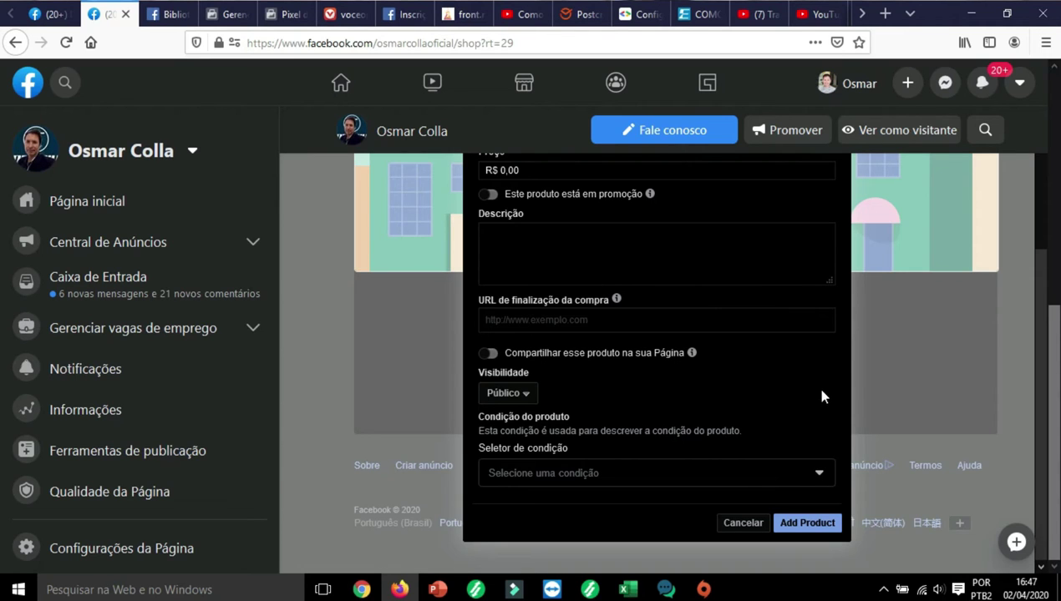
pyautogui.click(820, 474)
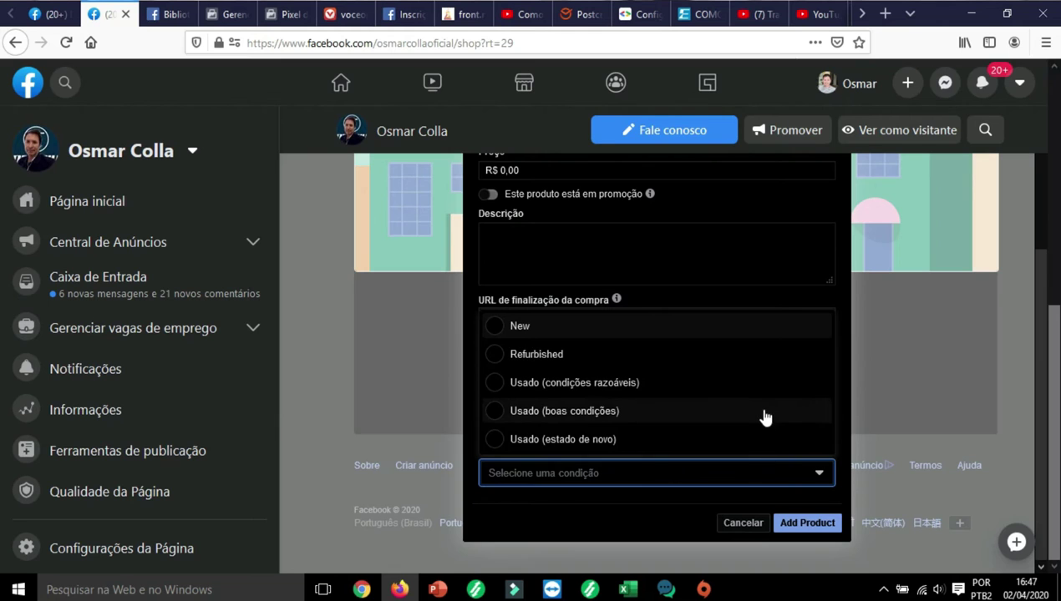
pyautogui.click(665, 505)
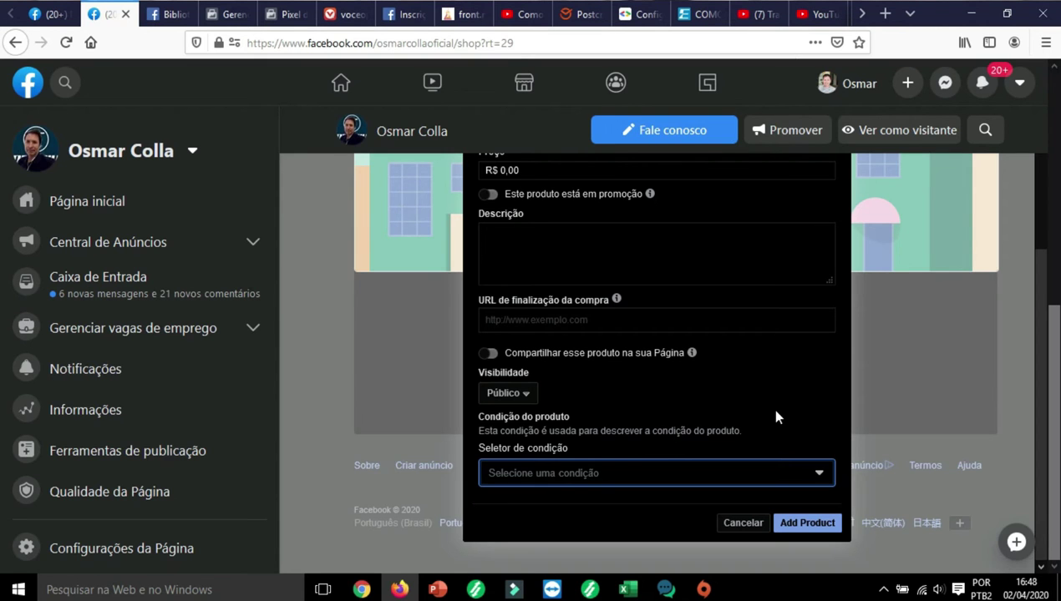
# Recheck the Adicionar produto form from its media fields to Seletor de condição, and cancel it to return to the shop
pyautogui.scroll(4, 734, 349)
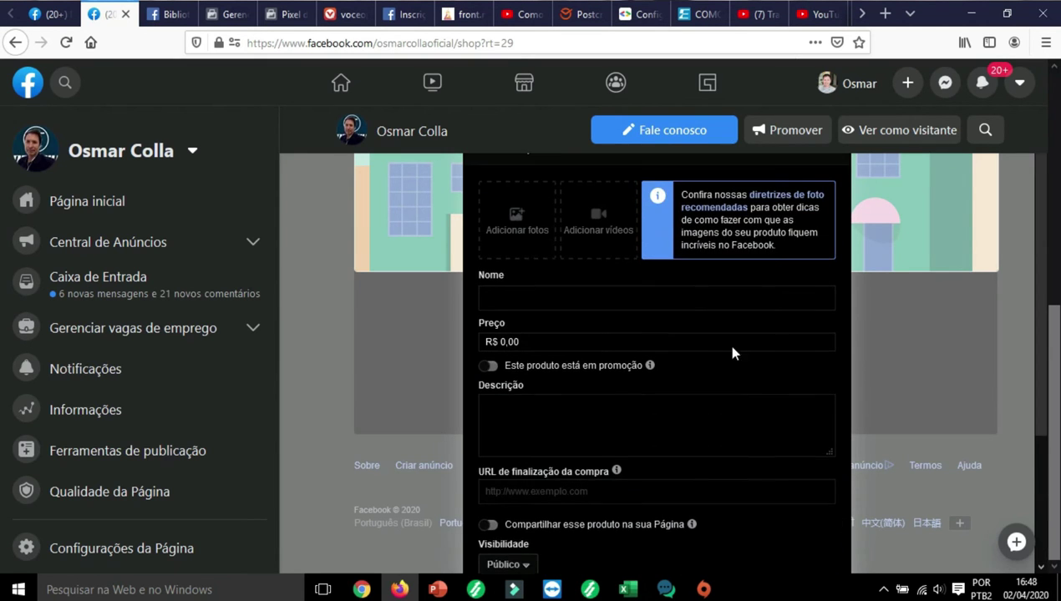
pyautogui.scroll(-3, 697, 370)
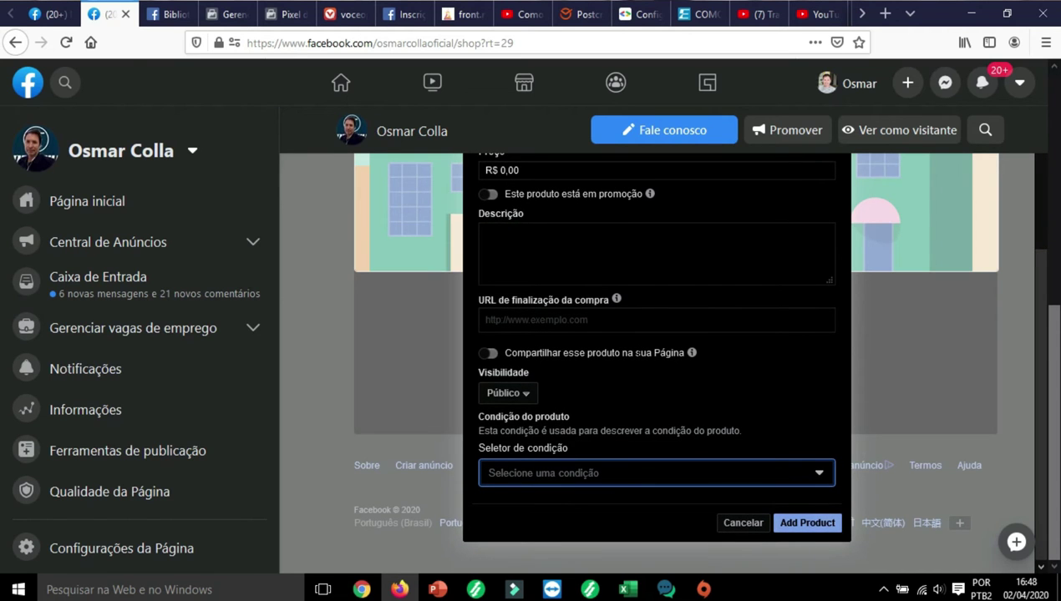
pyautogui.scroll(4, 725, 375)
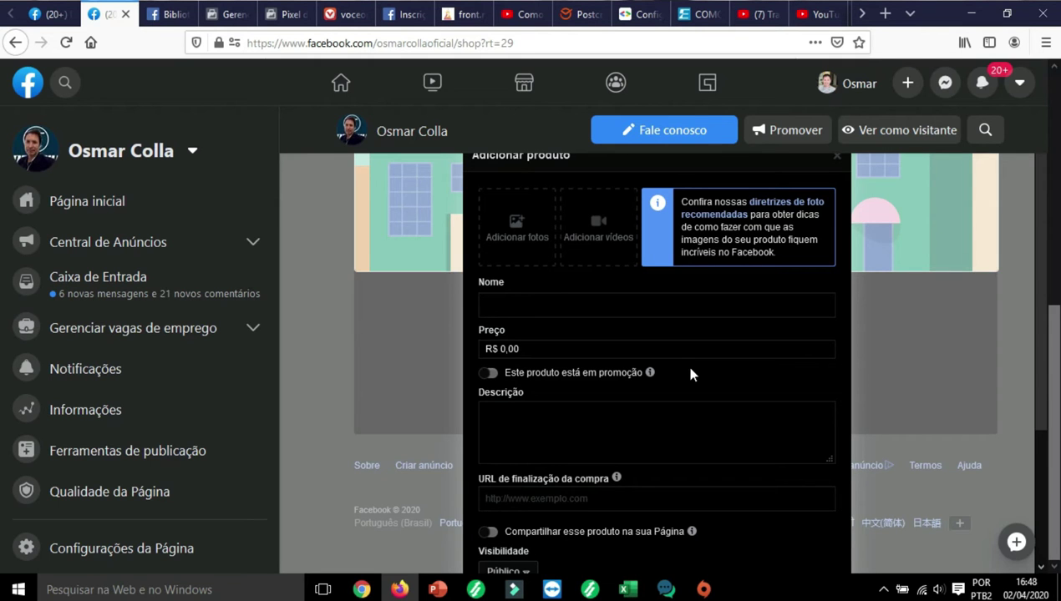
pyautogui.scroll(2, 743, 365)
pyautogui.scroll(-3, 732, 356)
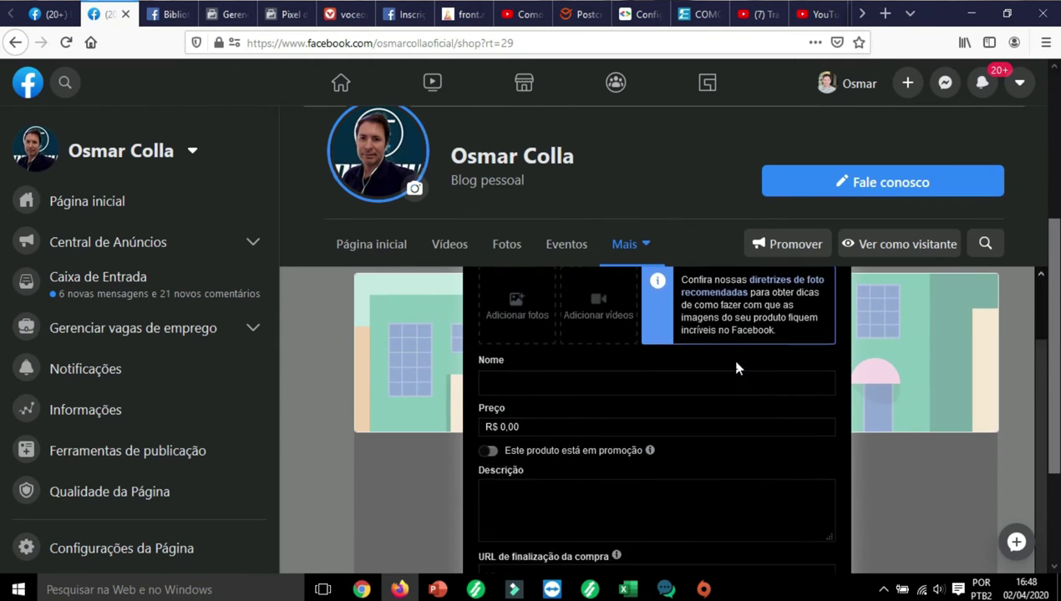
pyautogui.scroll(2, 912, 429)
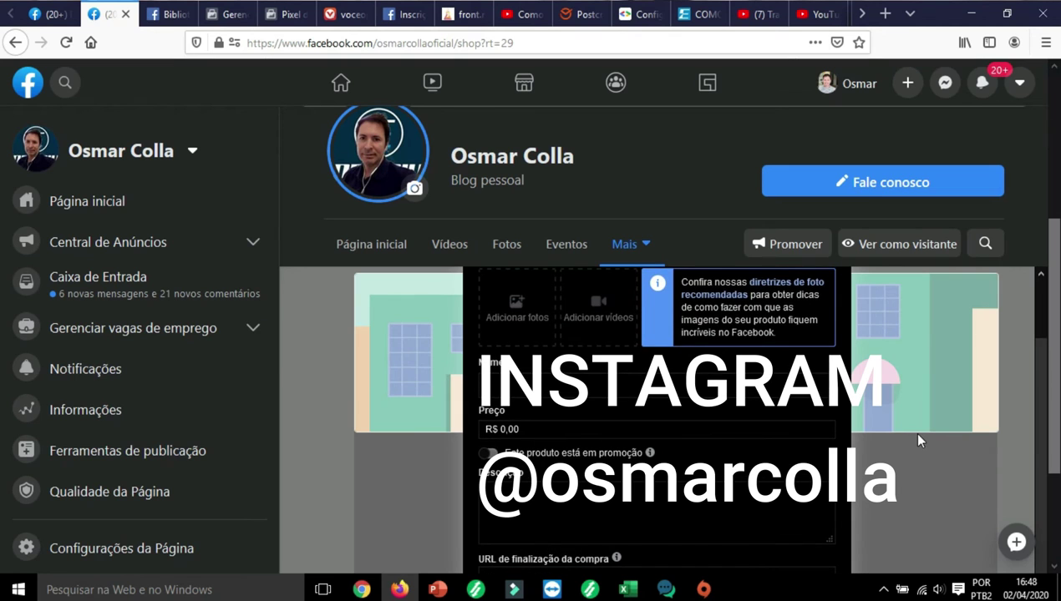
pyautogui.scroll(-3, 912, 430)
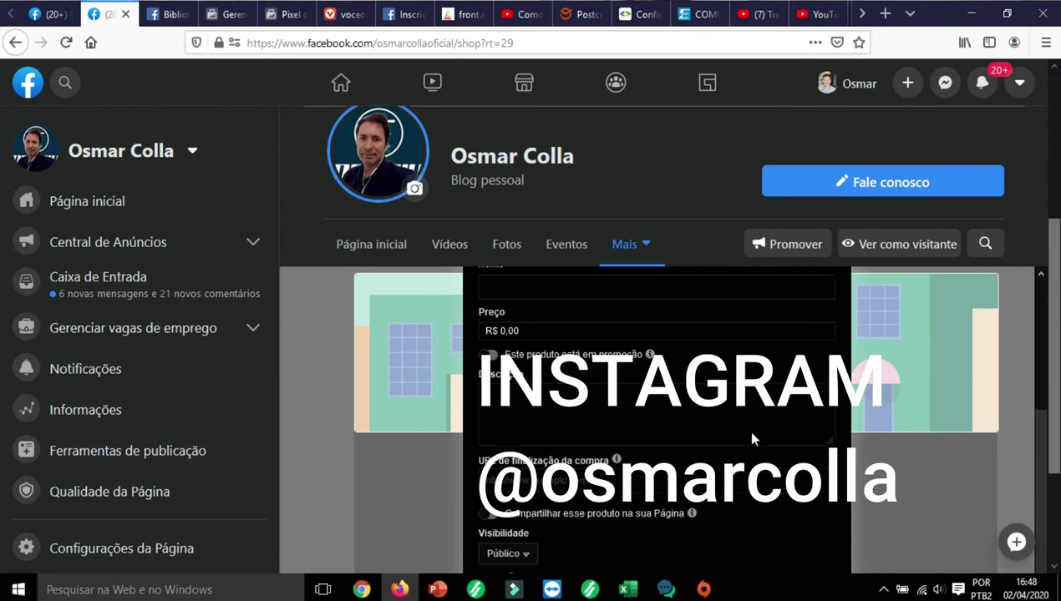
pyautogui.scroll(-3, 731, 403)
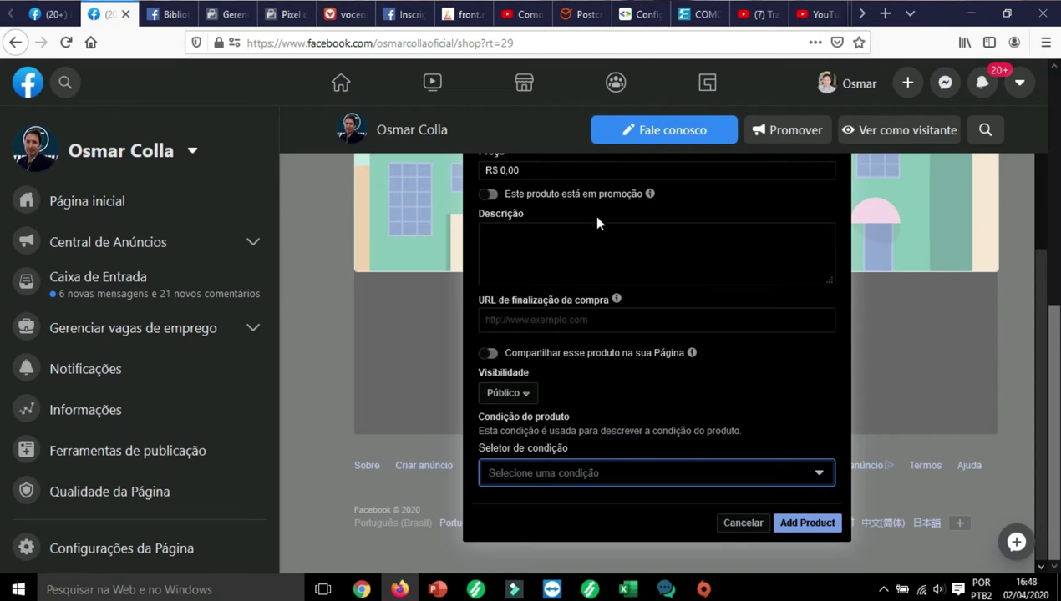
pyautogui.click(798, 531)
pyautogui.click(746, 523)
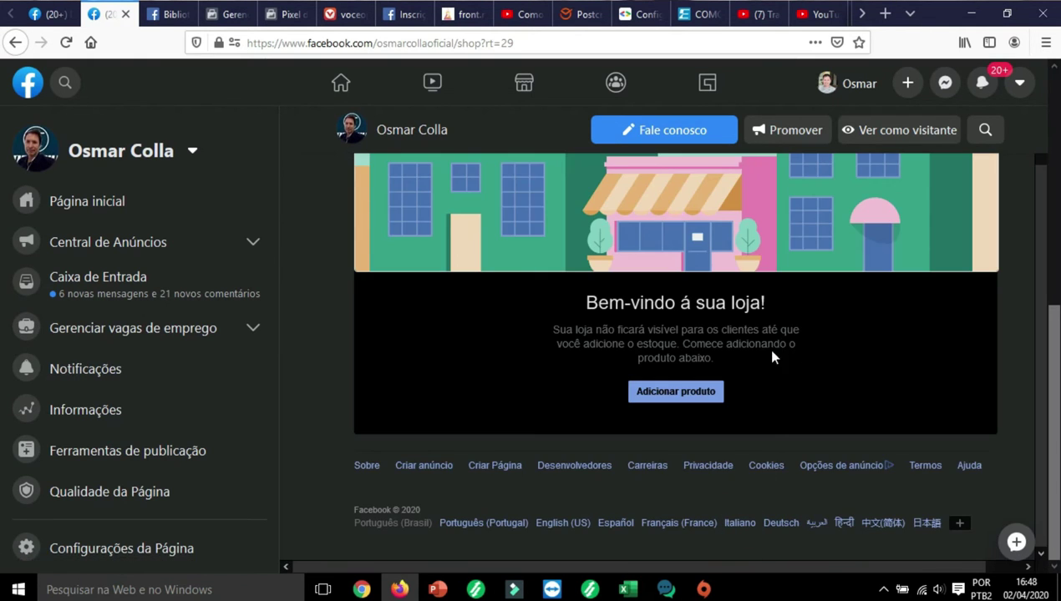
pyautogui.scroll(5, 635, 325)
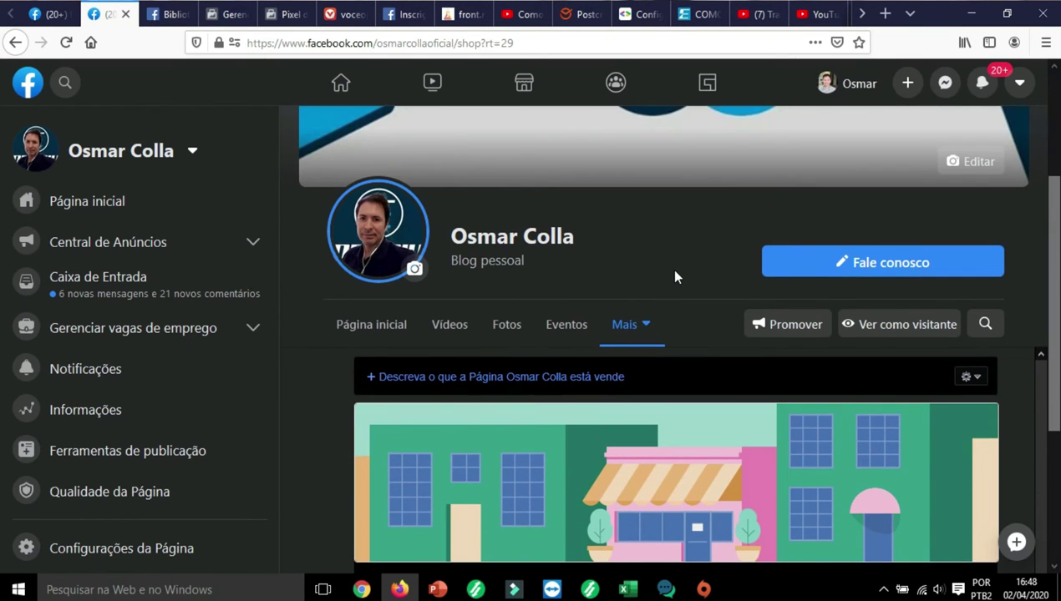
pyautogui.scroll(-3, 669, 269)
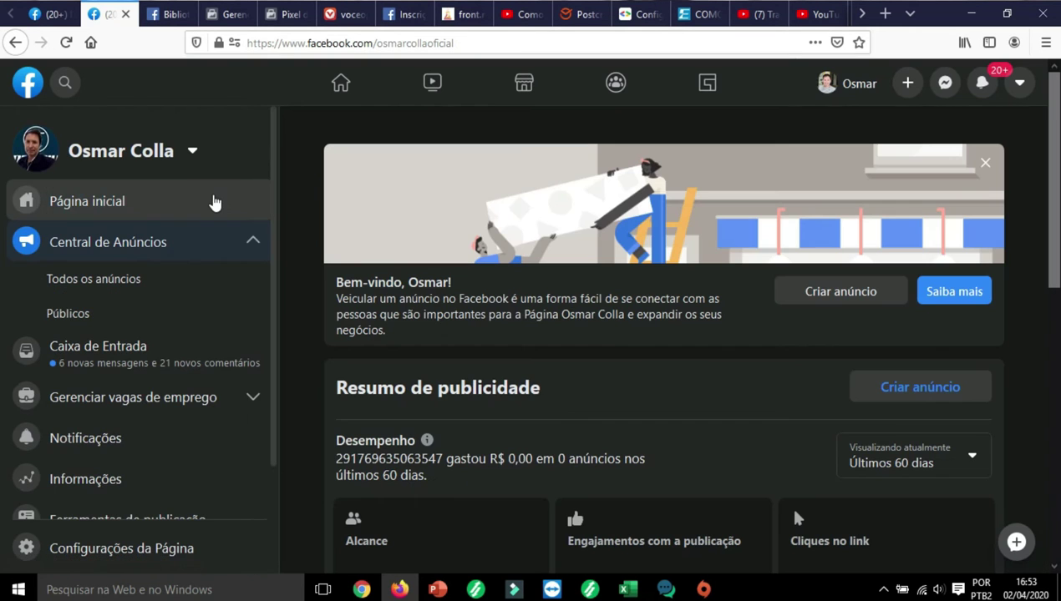
# Open the page's Página inicial and check which additional sections are listed under Mais
pyautogui.click(214, 202)
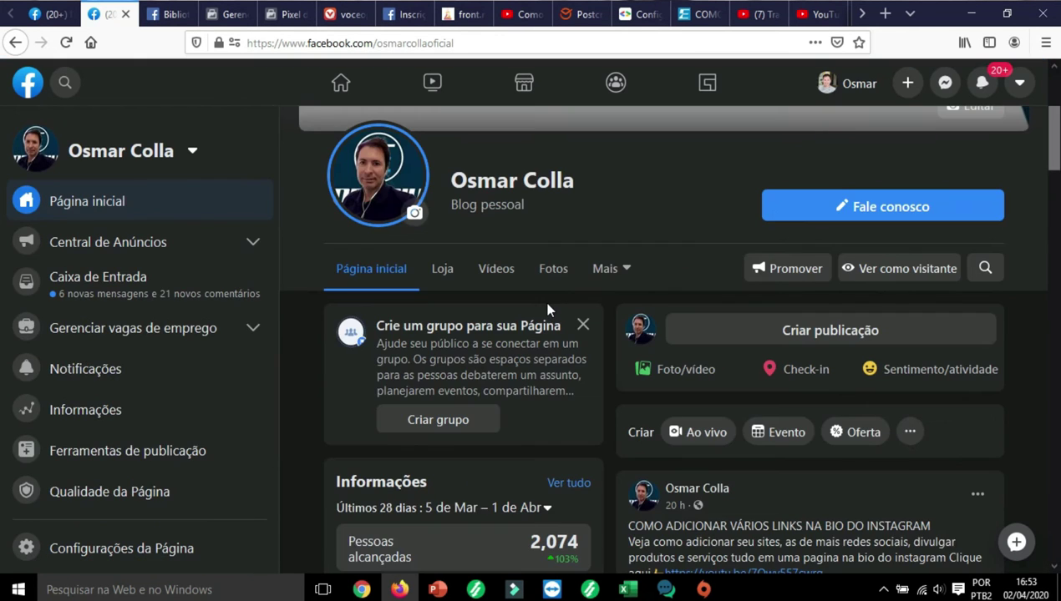
pyautogui.click(627, 271)
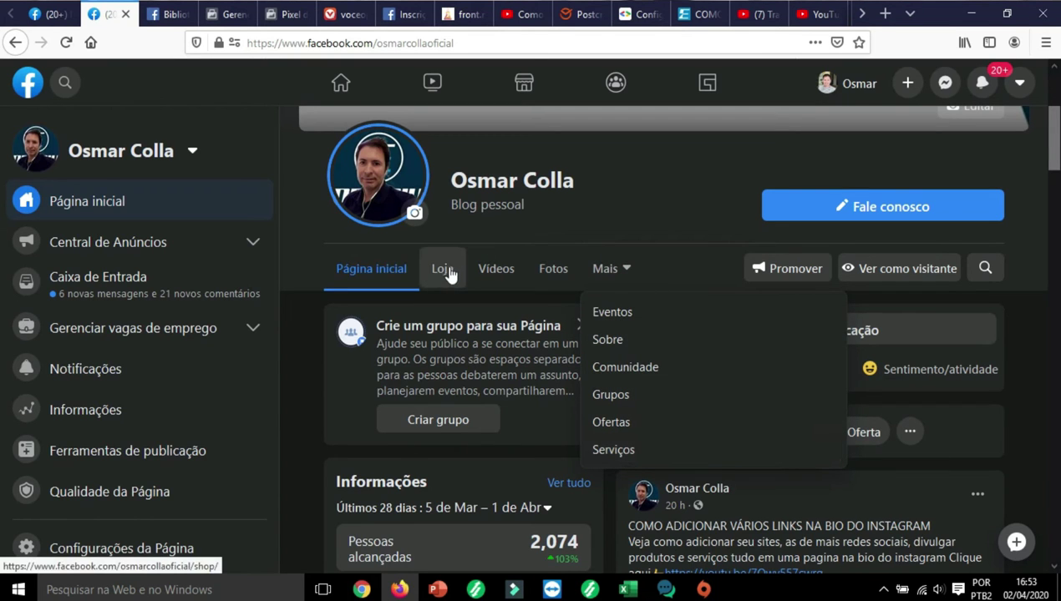
pyautogui.click(658, 223)
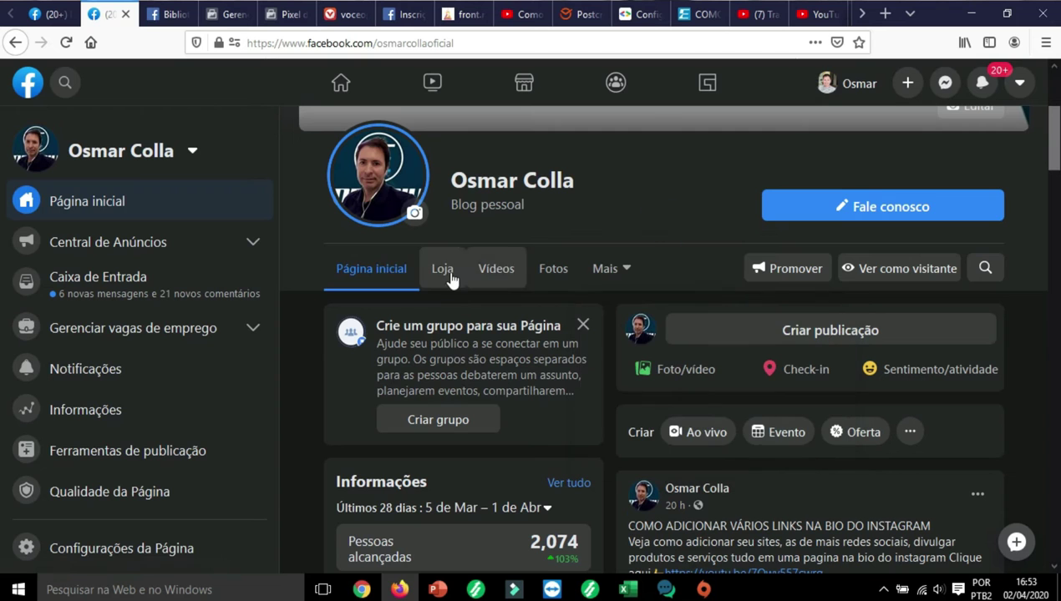
# Open the page's Loja section from its main navigation and look over the shop
pyautogui.click(443, 272)
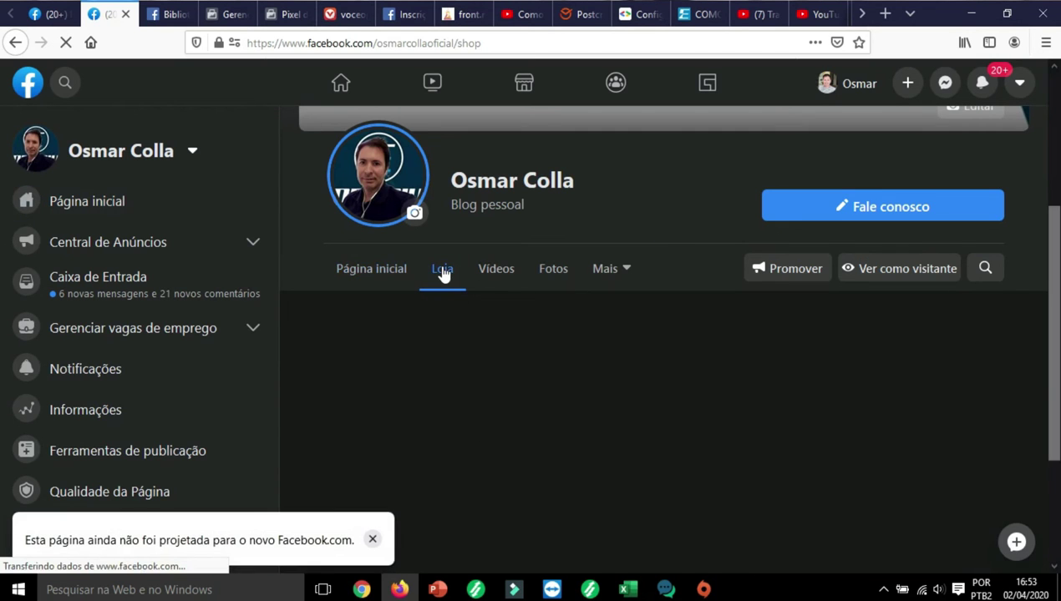
pyautogui.scroll(-3, 732, 380)
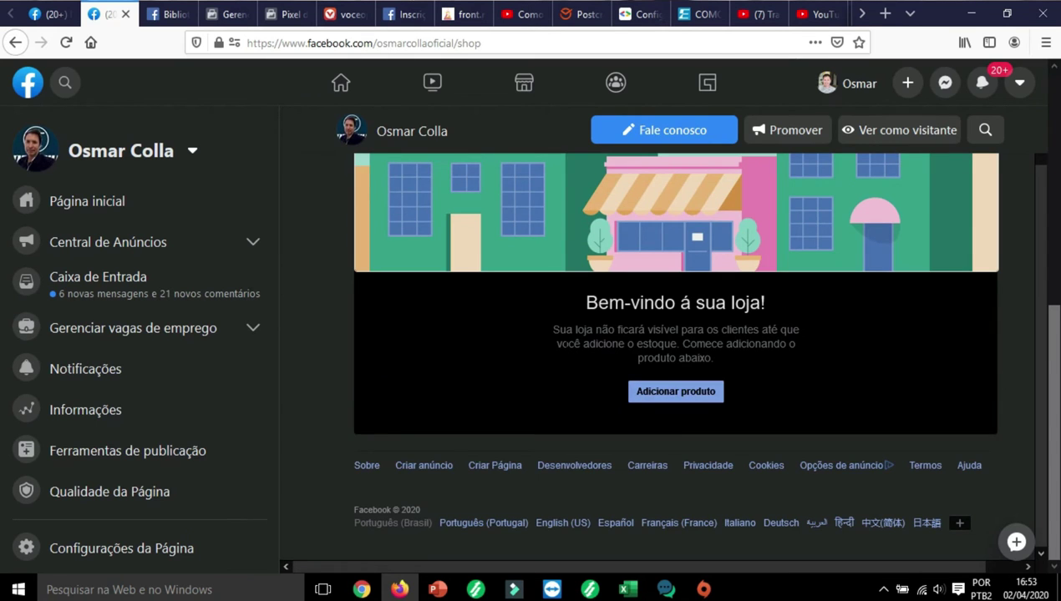
pyautogui.scroll(1, 561, 341)
pyautogui.scroll(5, 566, 334)
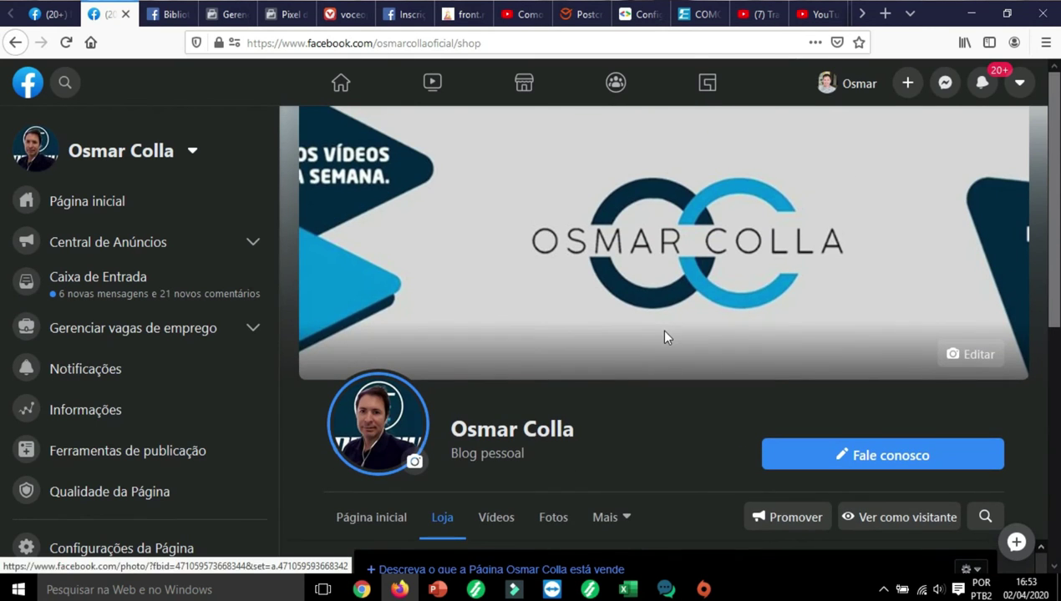